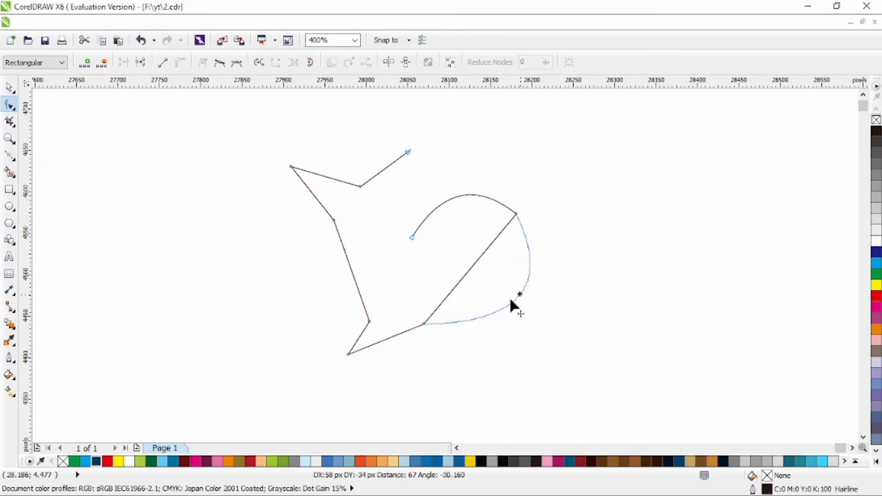
# Bend the straight segments of the fin, the left side of the body and the tail into flowing curves.
pyautogui.moveTo(356, 341); pyautogui.dragTo(366, 342)
pyautogui.moveTo(353, 273); pyautogui.dragTo(332, 271)
pyautogui.moveTo(320, 202); pyautogui.dragTo(304, 208)
pyautogui.moveTo(330, 178); pyautogui.dragTo(332, 196)
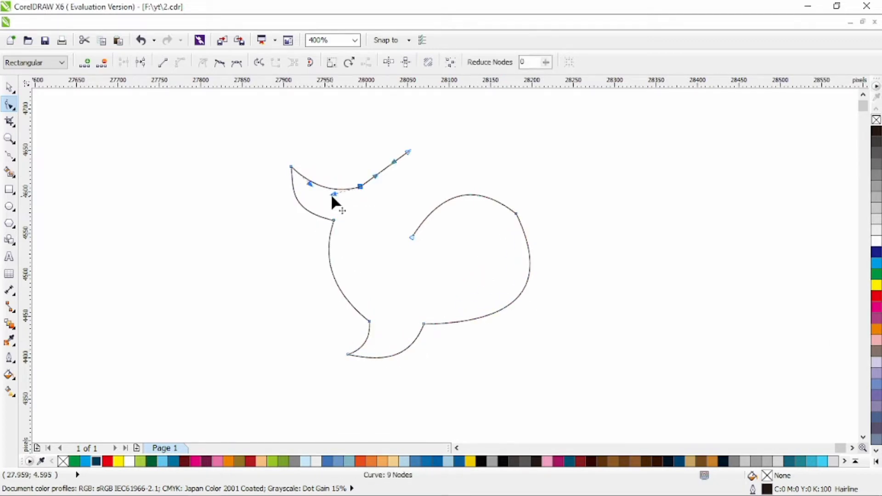
pyautogui.moveTo(383, 173); pyautogui.dragTo(390, 157)
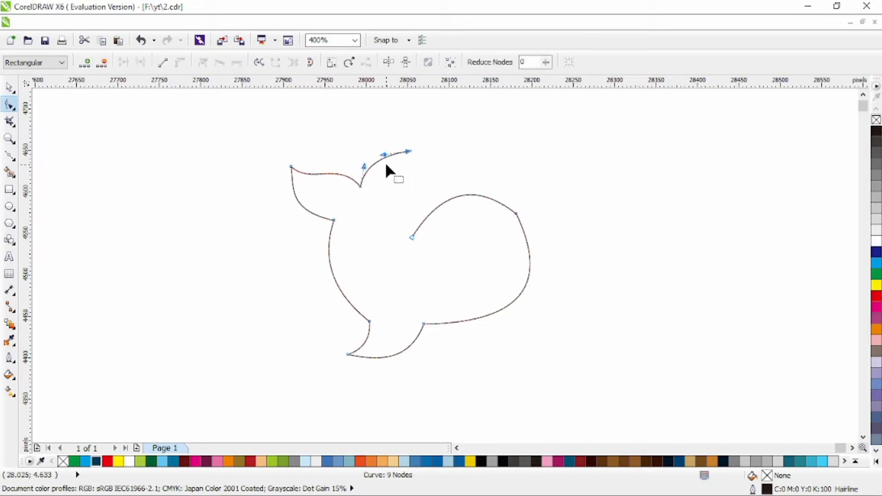
# Shift the body outline's open end left, curve the right tail lobe, and smooth the body's upper-right node with adjusted handles.
pyautogui.moveTo(411, 237); pyautogui.dragTo(378, 236)
pyautogui.moveTo(407, 187); pyautogui.dragTo(417, 129)
pyautogui.moveTo(566, 185); pyautogui.dragTo(483, 237)
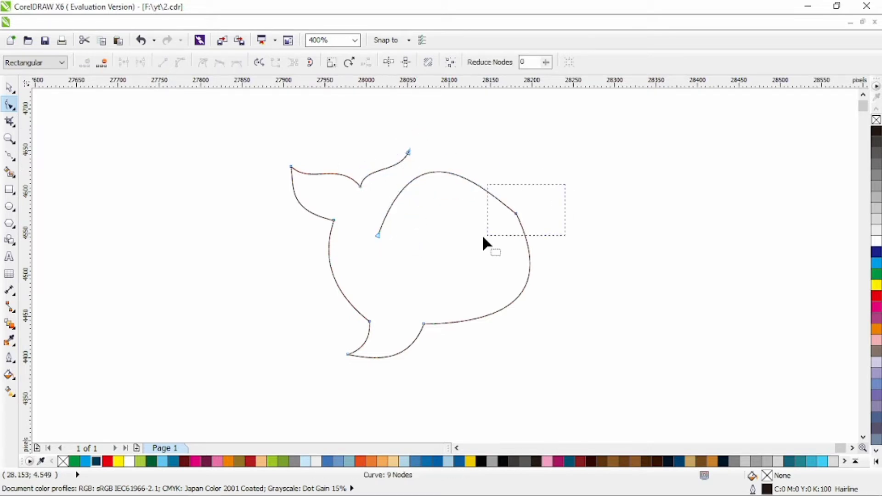
pyautogui.click(218, 64)
pyautogui.moveTo(565, 284); pyautogui.dragTo(551, 267)
pyautogui.moveTo(488, 174); pyautogui.dragTo(501, 183)
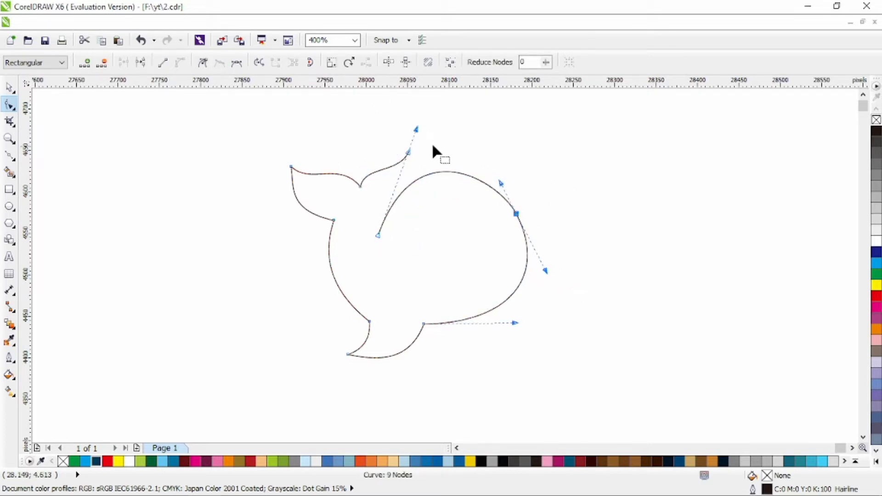
pyautogui.moveTo(417, 129); pyautogui.dragTo(391, 130)
# Replace the body's upper-right node with new nodes on either side and round out the curve between them.
pyautogui.doubleClick(520, 284)
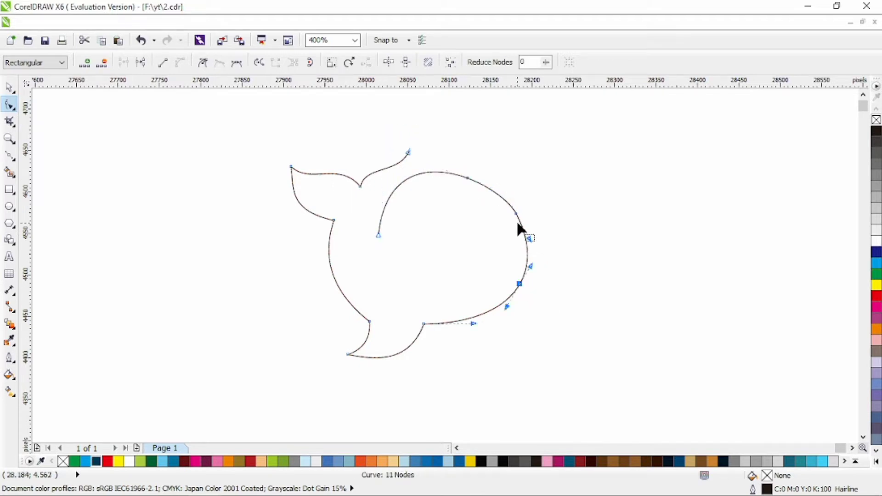
pyautogui.doubleClick(517, 214)
pyautogui.moveTo(468, 179); pyautogui.dragTo(448, 161)
pyautogui.click(493, 228)
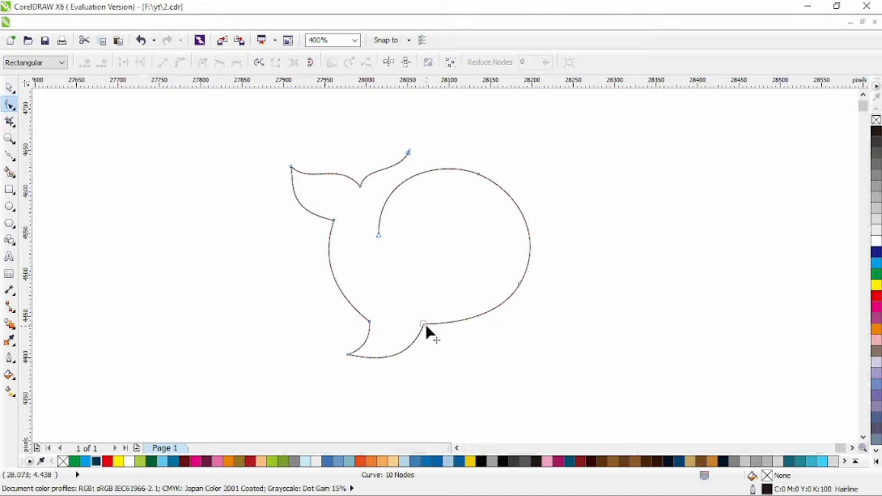
# Nudge both nodes at the fin's base and the node at the tail's base to refine the body outline.
pyautogui.moveTo(425, 325); pyautogui.dragTo(423, 324)
pyautogui.moveTo(369, 321); pyautogui.dragTo(377, 319)
pyautogui.moveTo(334, 220); pyautogui.dragTo(338, 218)
# Reshape the tail by repositioning its nodes, lowering the left tip and notch, and moving the right tip left.
pyautogui.moveTo(248, 123); pyautogui.dragTo(433, 217)
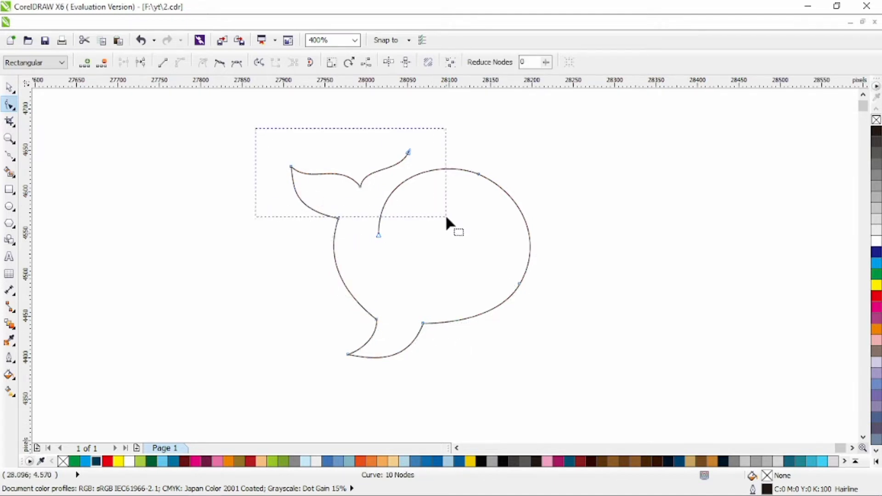
pyautogui.moveTo(340, 221); pyautogui.dragTo(351, 207)
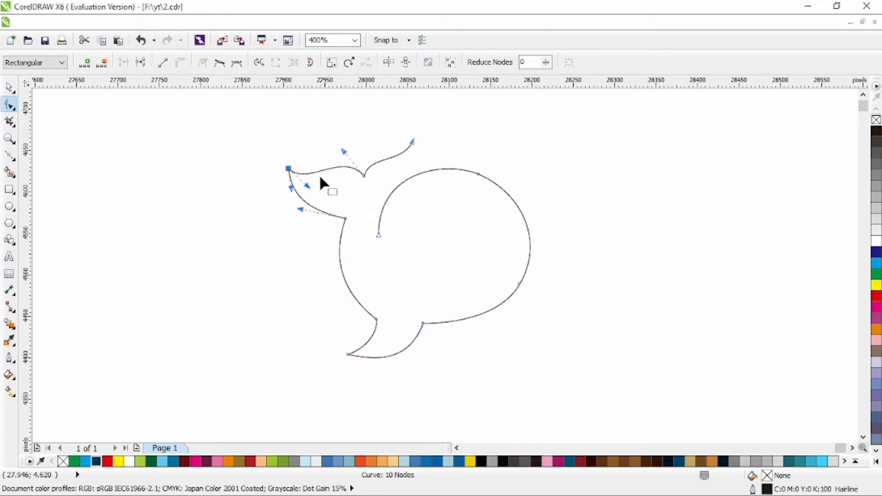
pyautogui.moveTo(291, 190); pyautogui.dragTo(295, 192)
pyautogui.moveTo(300, 208); pyautogui.dragTo(305, 217)
pyautogui.moveTo(288, 169); pyautogui.dragTo(278, 189)
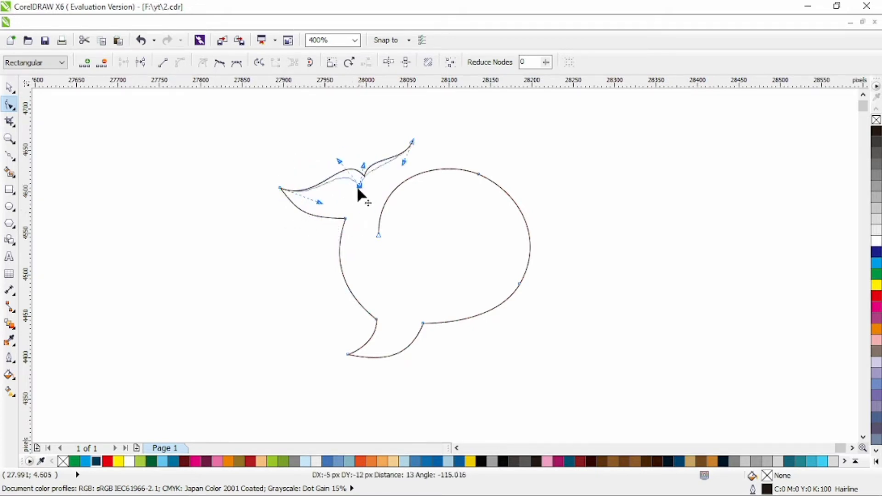
pyautogui.moveTo(355, 162); pyautogui.dragTo(345, 163)
pyautogui.moveTo(413, 142); pyautogui.dragTo(385, 134)
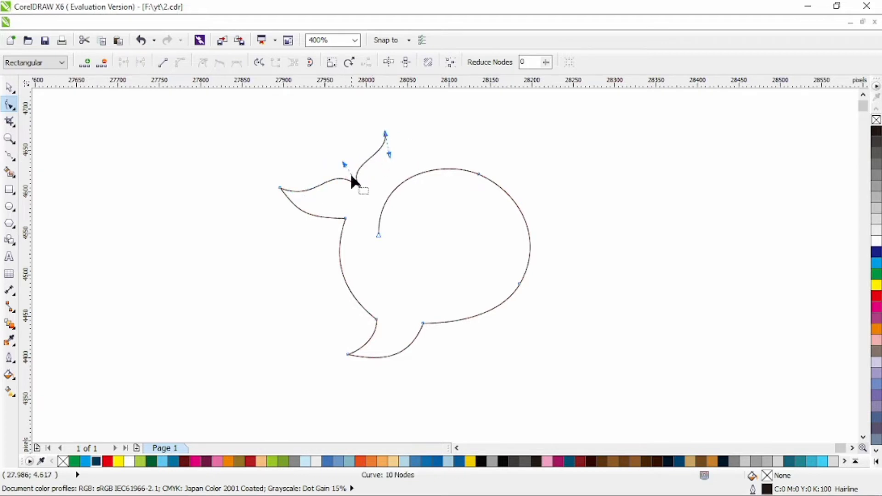
# Move the fin's nodes up and right, then fine-tune its tip and base nodes and the body's open end.
pyautogui.moveTo(379, 235); pyautogui.dragTo(380, 233)
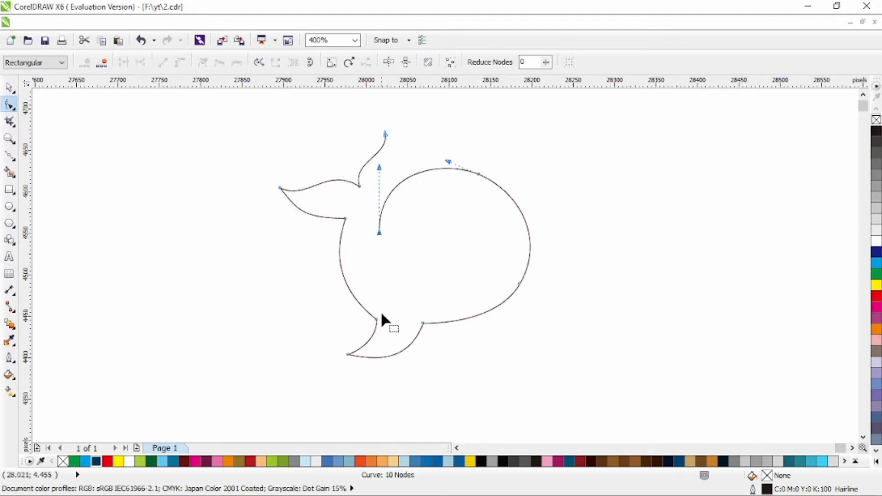
pyautogui.moveTo(339, 368); pyautogui.dragTo(435, 317)
pyautogui.moveTo(456, 286); pyautogui.dragTo(440, 317)
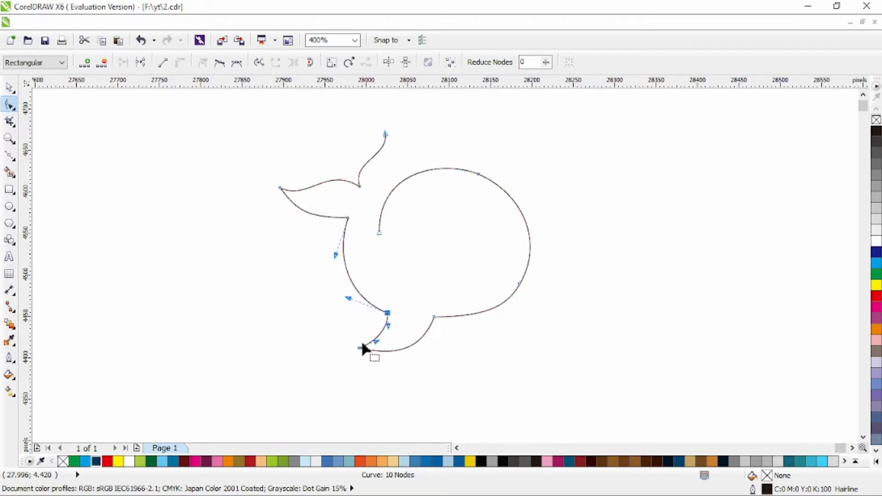
pyautogui.moveTo(387, 314); pyautogui.dragTo(384, 307)
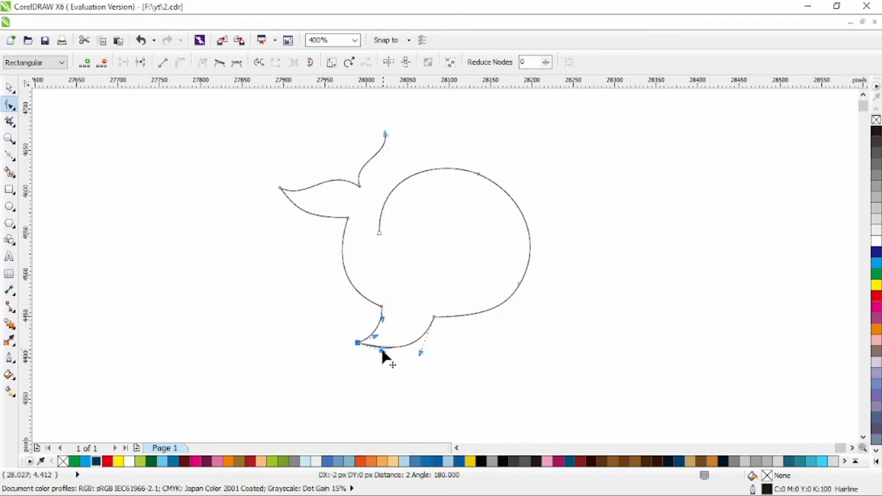
pyautogui.moveTo(432, 321); pyautogui.dragTo(428, 324)
# Delete the lower-right body node and lengthen the neighbouring handles to round the body's right side.
pyautogui.doubleClick(520, 284)
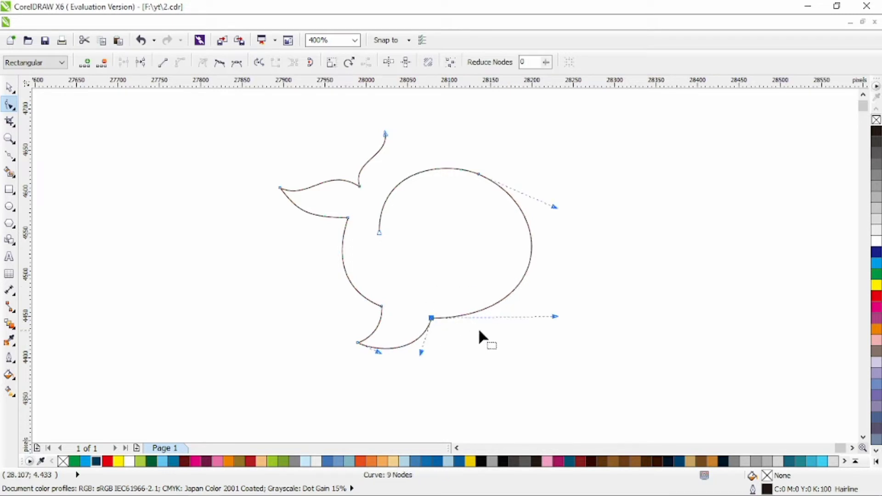
pyautogui.moveTo(544, 325); pyautogui.dragTo(543, 325)
pyautogui.moveTo(554, 207); pyautogui.dragTo(564, 210)
# Draw a line from the fin's base to the upper-right body edge and bend it into an S-shaped curve.
pyautogui.click(9, 155)
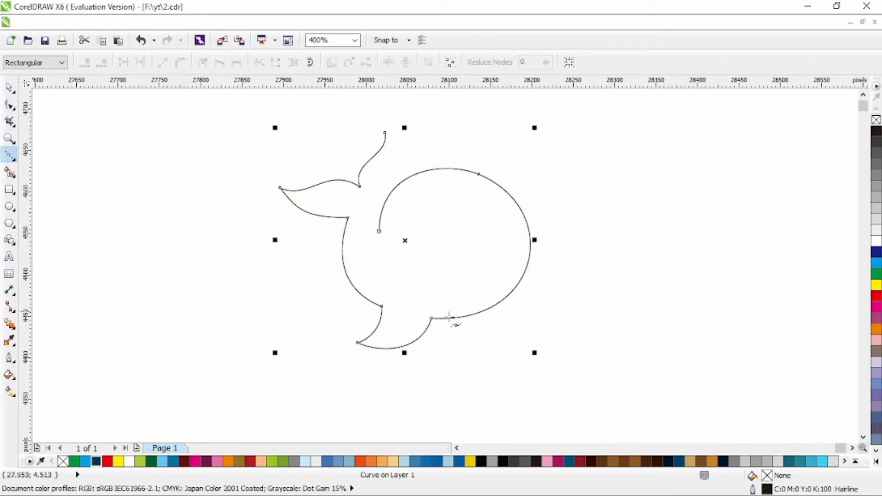
pyautogui.click(430, 317)
pyautogui.click(514, 200)
pyautogui.press('F10')
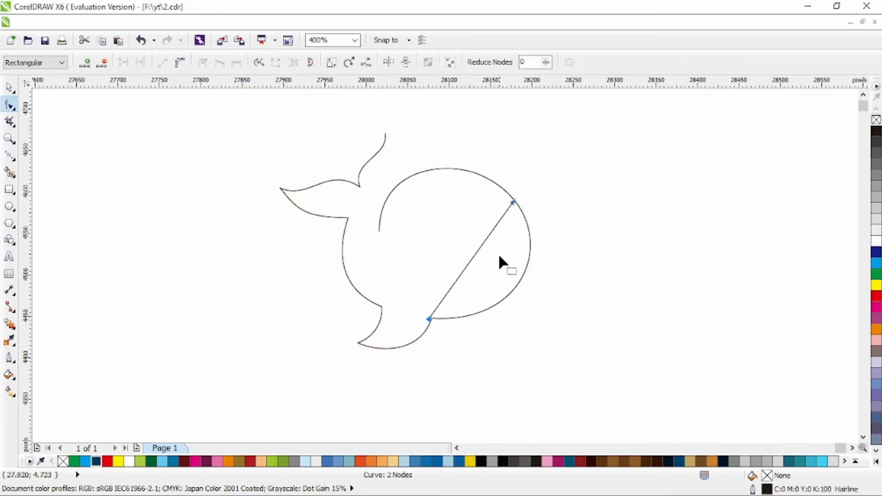
pyautogui.moveTo(472, 251); pyautogui.dragTo(457, 236)
pyautogui.moveTo(485, 182); pyautogui.dragTo(545, 221)
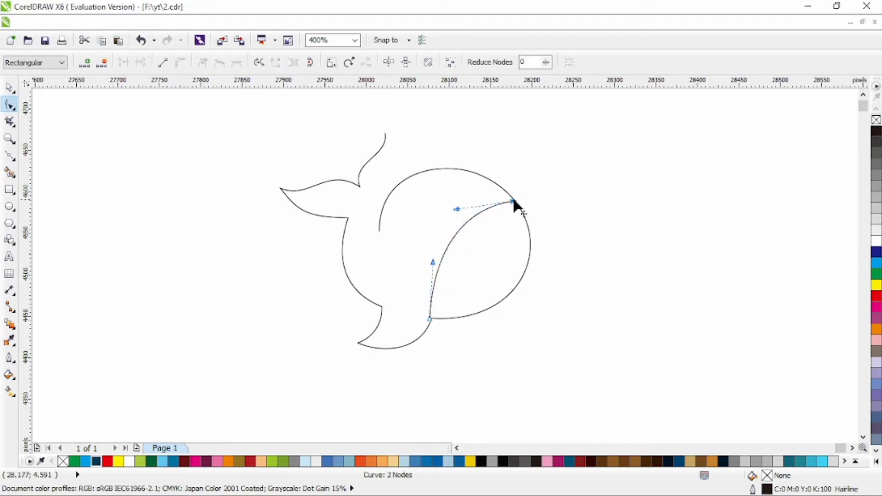
pyautogui.moveTo(432, 263); pyautogui.dragTo(450, 278)
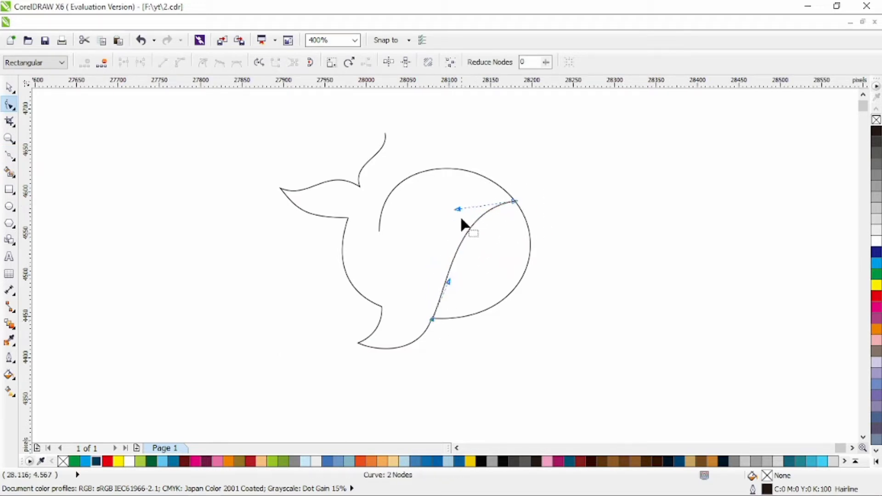
pyautogui.moveTo(464, 226); pyautogui.dragTo(468, 227)
# Refine the body's left edge by adjusting the curve handle below the tail and the node above the fin.
pyautogui.click(378, 230)
pyautogui.moveTo(360, 209); pyautogui.dragTo(342, 220)
pyautogui.moveTo(334, 255); pyautogui.dragTo(339, 246)
pyautogui.moveTo(385, 307); pyautogui.dragTo(387, 304)
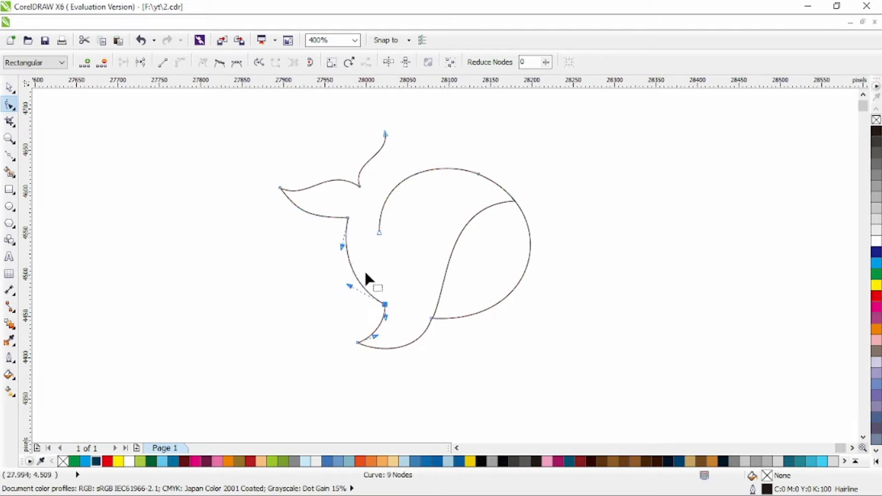
# Combine the body outline and the inner curve into one object and set its outline width to 1.0 mm.
pyautogui.click(12, 94)
pyautogui.click(484, 205)
pyautogui.click(485, 210)
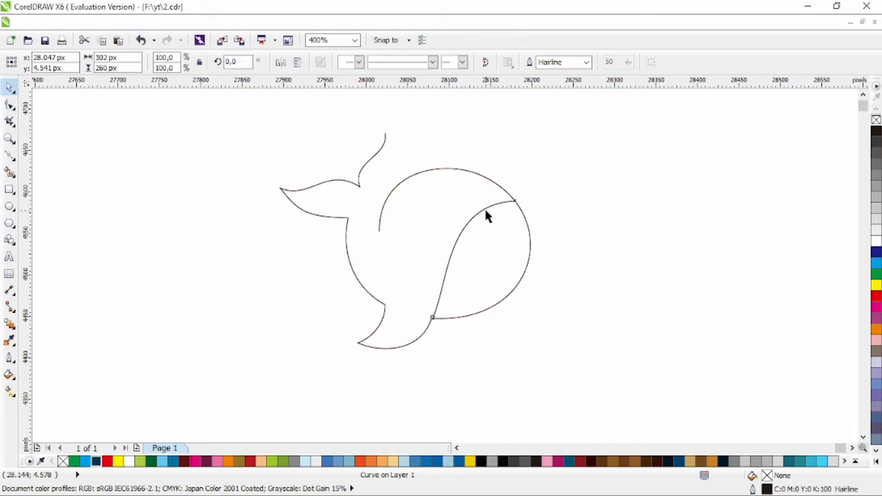
pyautogui.hotkey('ctrl', 'k')
pyautogui.click(586, 62)
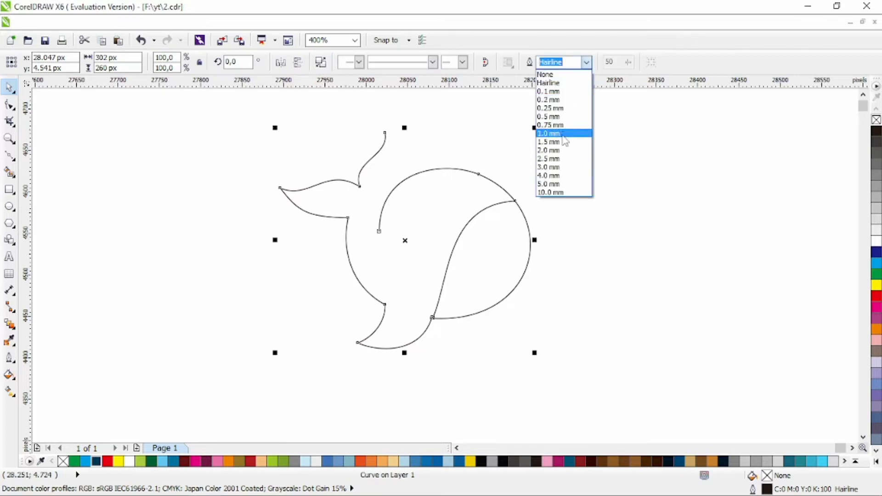
pyautogui.click(562, 132)
pyautogui.click(71, 123)
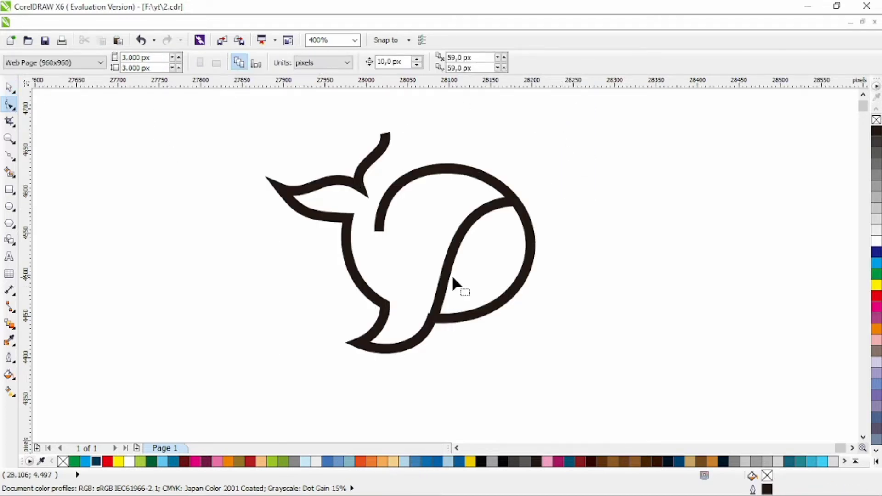
# Adjust the lower handle of the inner curve so it flows smoothly into the fin's base.
pyautogui.click(452, 279)
pyautogui.scroll(2, 435, 310)
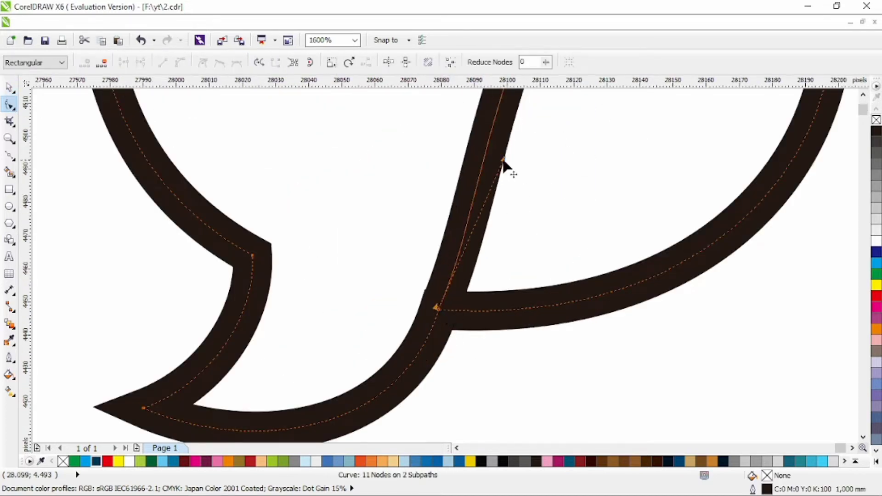
pyautogui.moveTo(503, 161); pyautogui.dragTo(506, 160)
pyautogui.scroll(-2, 507, 158)
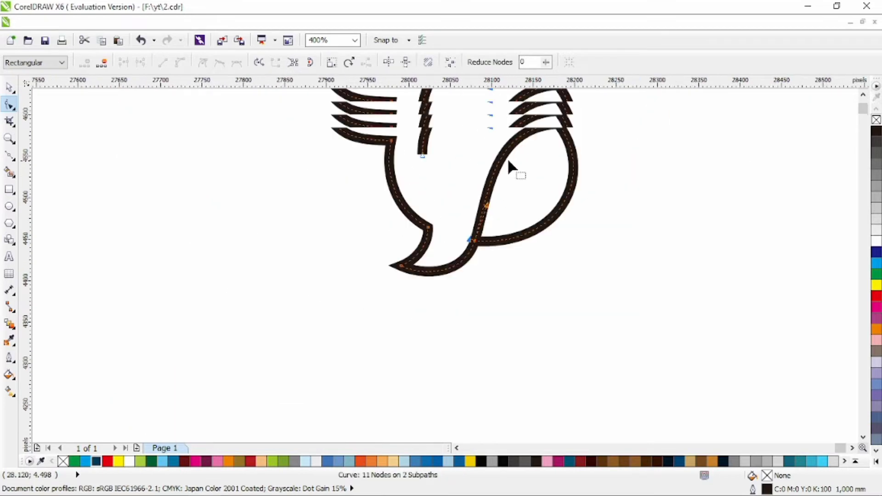
# Convert the thick whale outline into a filled object and open it for node editing.
pyautogui.click(9, 86)
pyautogui.click(490, 338)
pyautogui.click(389, 259)
pyautogui.press('F10')
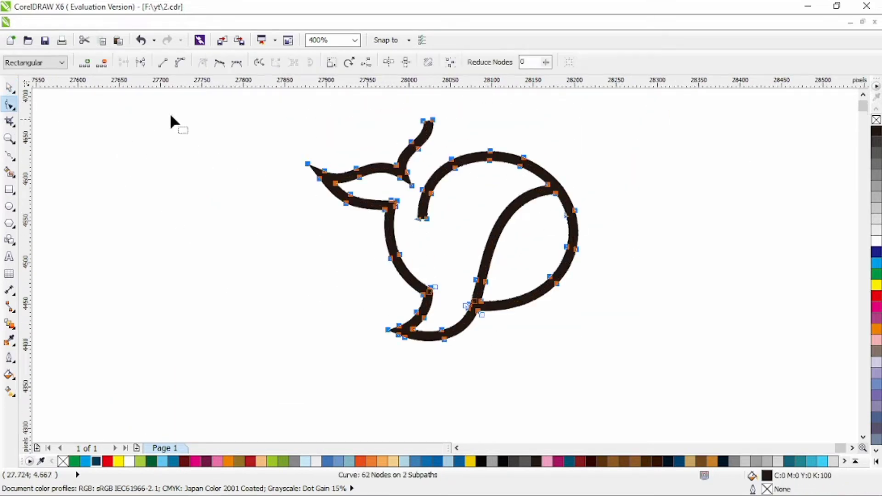
# Delete the surplus nodes around the left tail tip and along the upper and lower edges of that lobe.
pyautogui.scroll(1, 336, 170)
pyautogui.moveTo(321, 159); pyautogui.dragTo(297, 194)
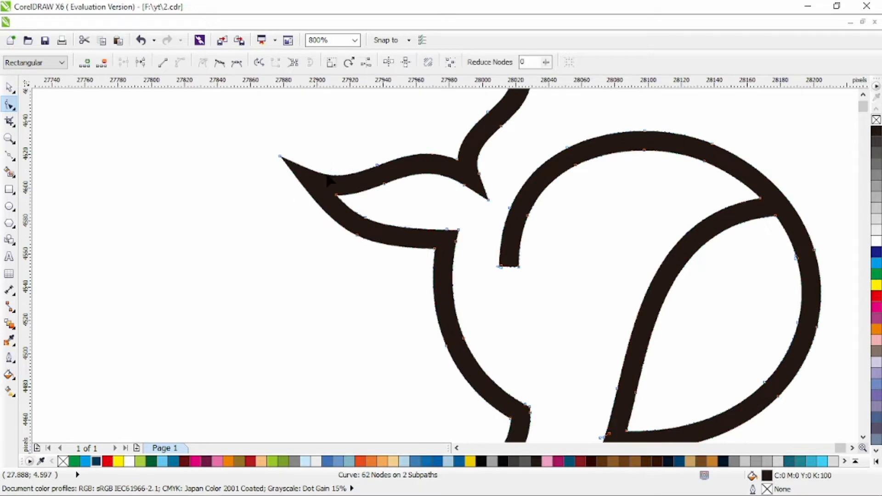
pyautogui.press('Delete')
pyautogui.moveTo(358, 138); pyautogui.dragTo(398, 195)
pyautogui.press('Delete')
pyautogui.moveTo(386, 199); pyautogui.dragTo(350, 242)
pyautogui.press('Delete')
# Pull the left tail tip inward and adjust its adjoining handles to form a clean tapered point.
pyautogui.moveTo(280, 156); pyautogui.dragTo(297, 168)
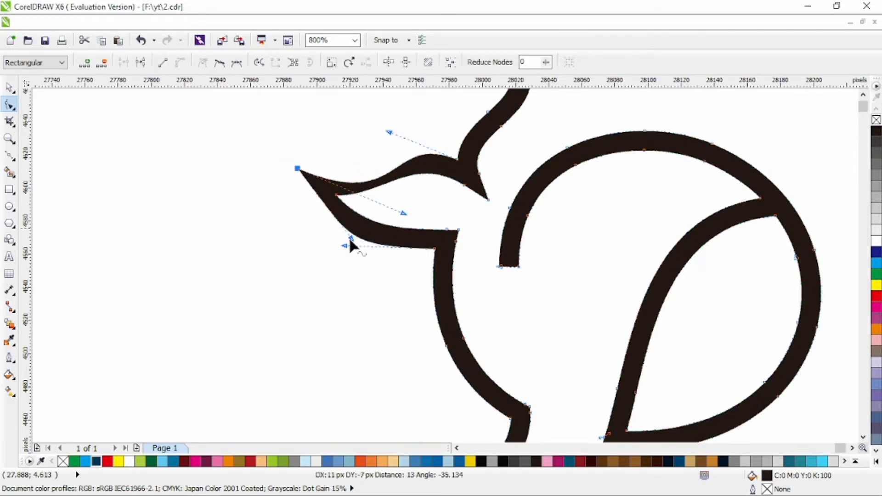
pyautogui.moveTo(350, 236); pyautogui.dragTo(320, 224)
pyautogui.moveTo(404, 214); pyautogui.dragTo(358, 198)
pyautogui.moveTo(321, 224); pyautogui.dragTo(324, 224)
pyautogui.scroll(-2, 460, 204)
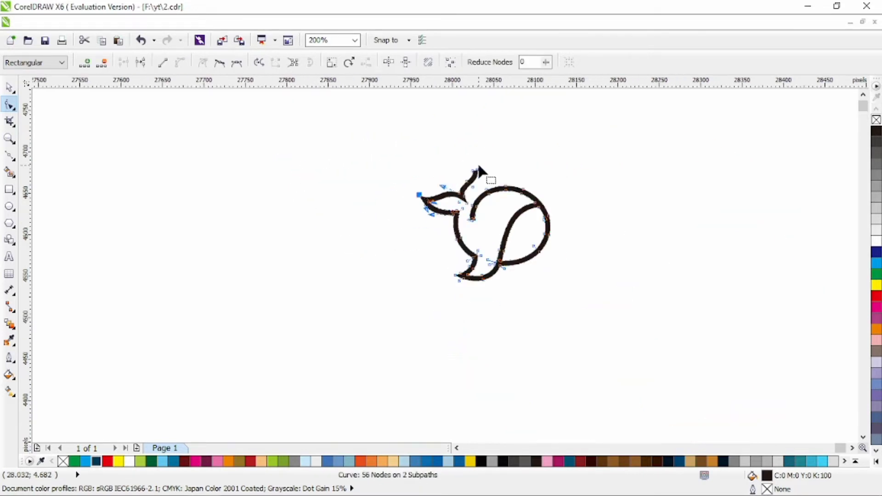
# Remove surplus nodes at the right tail tip, undoing the deletion that distorts the lobe.
pyautogui.scroll(3, 478, 171)
pyautogui.moveTo(483, 174); pyautogui.dragTo(465, 198)
pyautogui.press('Delete')
pyautogui.doubleClick(433, 195)
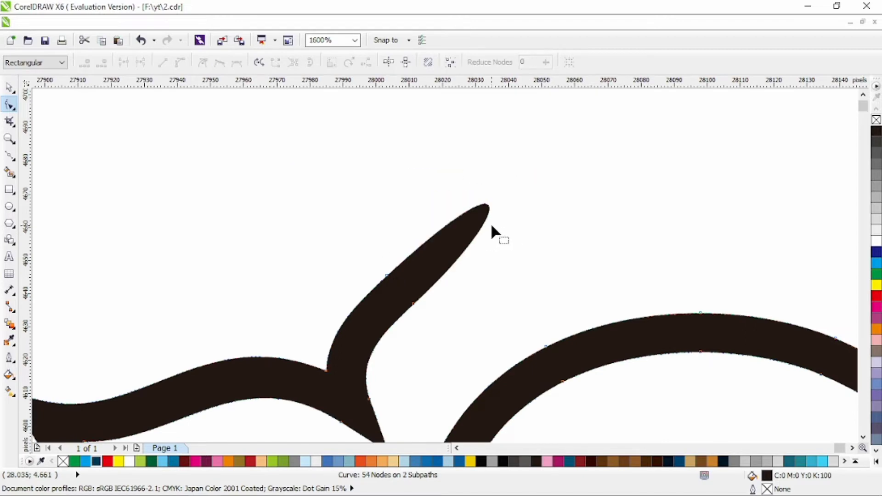
pyautogui.hotkey('ctrl', 'z')
pyautogui.moveTo(529, 174); pyautogui.dragTo(495, 214)
pyautogui.scroll(-1, 494, 213)
pyautogui.scroll(1, 434, 330)
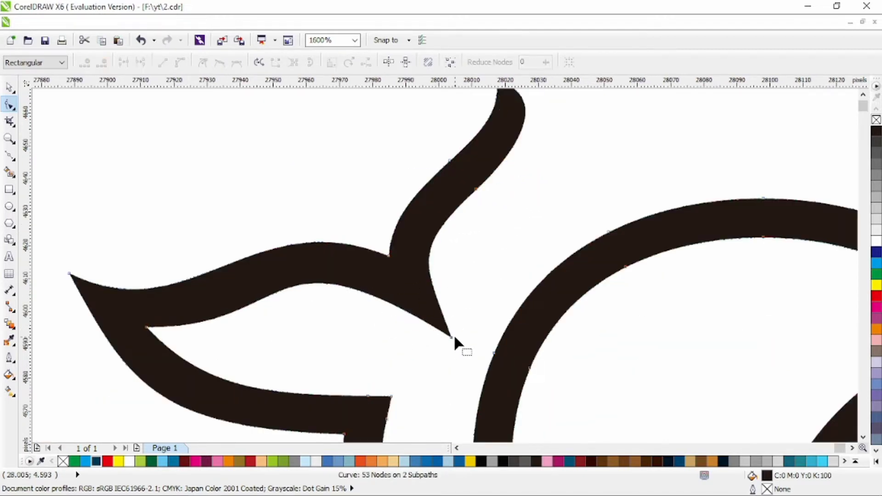
# Pull in the tail notch's inner corner, delete the extra nodes on the right lobe, and smooth the left lobe's inner edge.
pyautogui.click(440, 321)
pyautogui.moveTo(424, 139); pyautogui.dragTo(489, 220)
pyautogui.press('Delete')
pyautogui.click(438, 322)
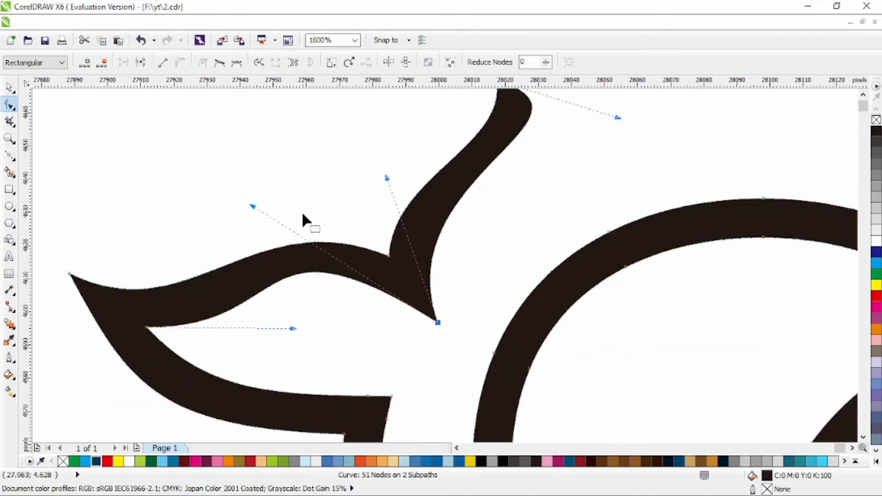
pyautogui.moveTo(252, 206); pyautogui.dragTo(279, 231)
pyautogui.moveTo(292, 328); pyautogui.dragTo(275, 330)
# Reshape the right tail lobe's edges so it tapers to a sharp tip.
pyautogui.scroll(-1, 300, 303)
pyautogui.moveTo(340, 310); pyautogui.dragTo(379, 321)
pyautogui.moveTo(342, 237); pyautogui.dragTo(351, 260)
pyautogui.click(461, 209)
pyautogui.click(398, 191)
pyautogui.scroll(-1, 441, 230)
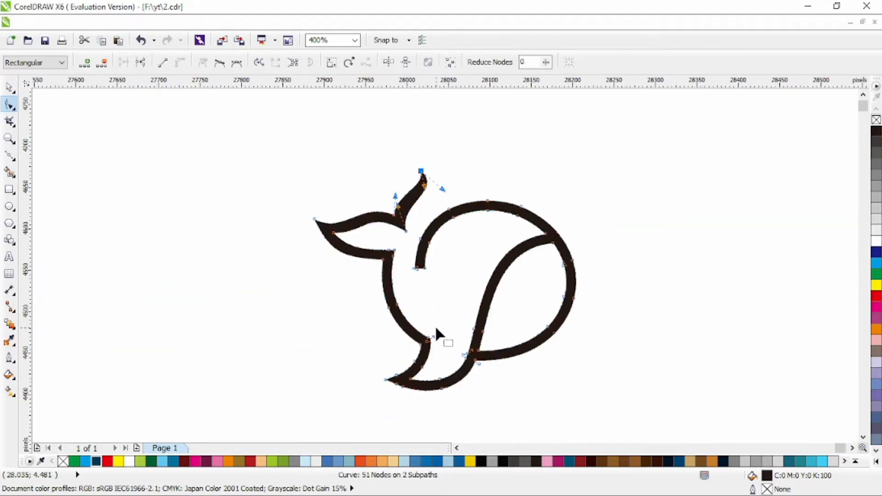
# Delete the surplus nodes along the fin's edges and nudge the fin tip slightly inward.
pyautogui.scroll(1, 414, 349)
pyautogui.scroll(1, 391, 333)
pyautogui.moveTo(389, 326); pyautogui.dragTo(418, 352)
pyautogui.press('Delete')
pyautogui.moveTo(319, 284); pyautogui.dragTo(501, 237)
pyautogui.press('Delete')
pyautogui.click(365, 317)
pyautogui.moveTo(365, 317); pyautogui.dragTo(368, 316)
pyautogui.moveTo(543, 280); pyautogui.dragTo(580, 368)
pyautogui.press('Delete')
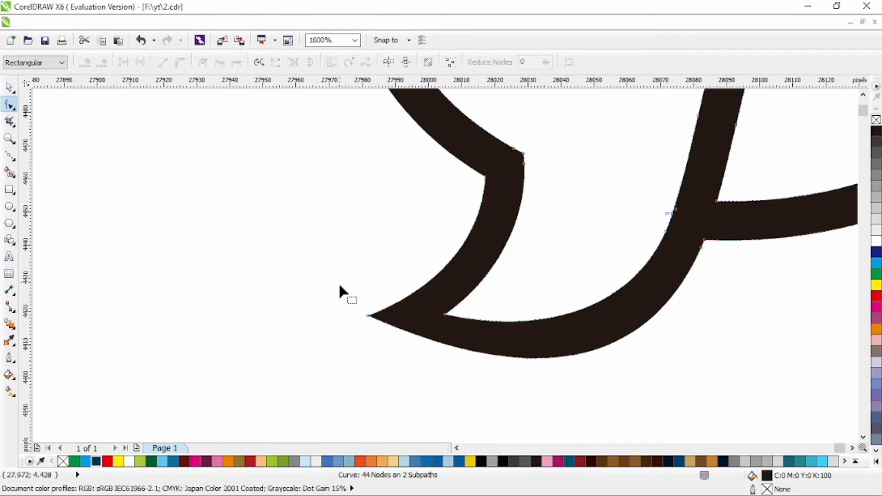
# Round the fin's outer edge near its tip and delete the surplus nodes where the fin meets the body.
pyautogui.moveTo(339, 284); pyautogui.dragTo(383, 332)
pyautogui.moveTo(487, 368); pyautogui.dragTo(440, 381)
pyautogui.moveTo(706, 264); pyautogui.dragTo(693, 243)
pyautogui.press('Delete')
pyautogui.moveTo(656, 198); pyautogui.dragTo(688, 244)
pyautogui.press('Delete')
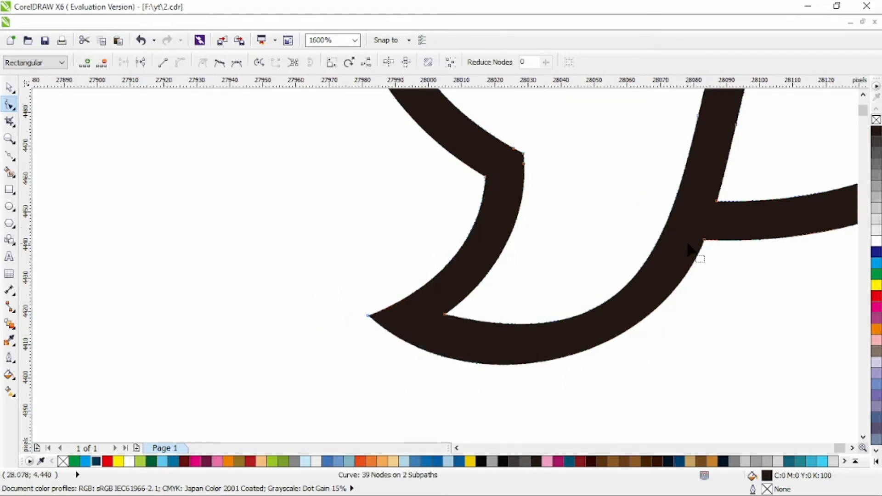
pyautogui.scroll(-2, 676, 250)
pyautogui.hscroll(2, 748, 211)
pyautogui.hscroll(1, 746, 208)
pyautogui.scroll(1, 681, 228)
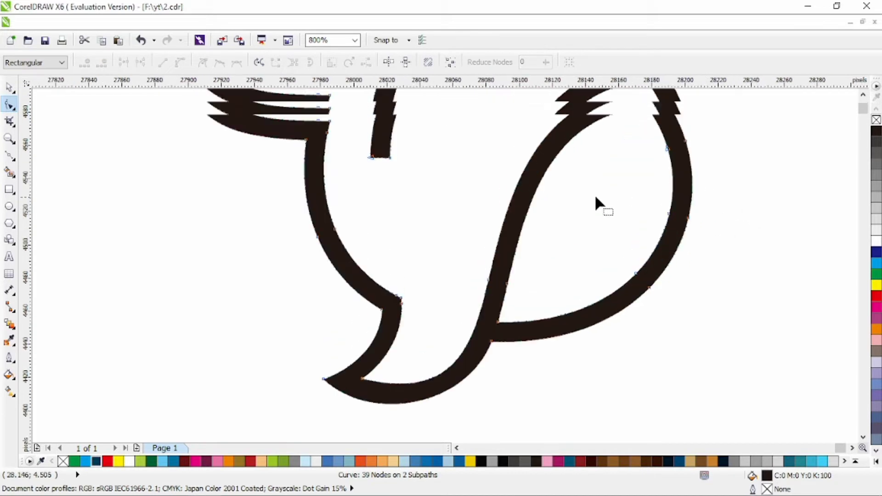
# Delete the surplus nodes at and just above the open end of the whale's back line.
pyautogui.moveTo(357, 262); pyautogui.dragTo(376, 276)
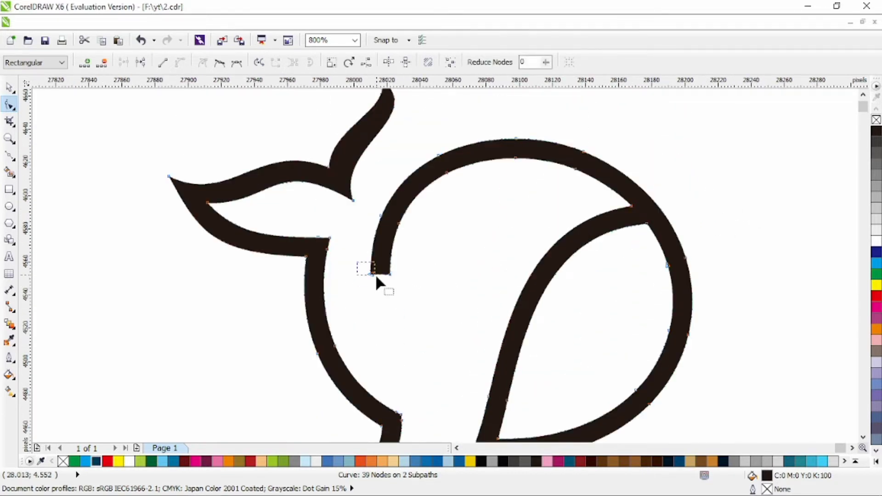
pyautogui.press('Delete')
pyautogui.moveTo(357, 200); pyautogui.dragTo(416, 255)
pyautogui.press('Delete')
# Taper the back line's open end into a sharp tip and delete the extra nodes further up the arc.
pyautogui.click(390, 274)
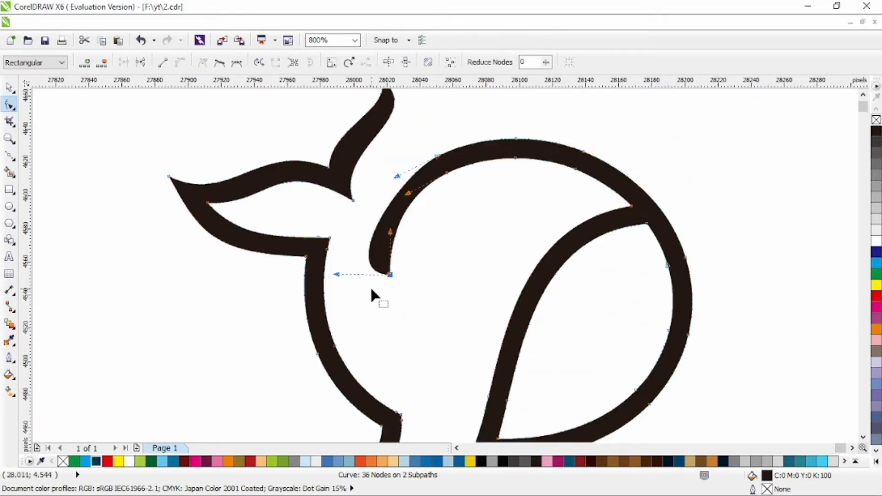
pyautogui.moveTo(337, 275); pyautogui.dragTo(350, 239)
pyautogui.moveTo(426, 140); pyautogui.dragTo(457, 184)
pyautogui.press('Delete')
pyautogui.click(390, 274)
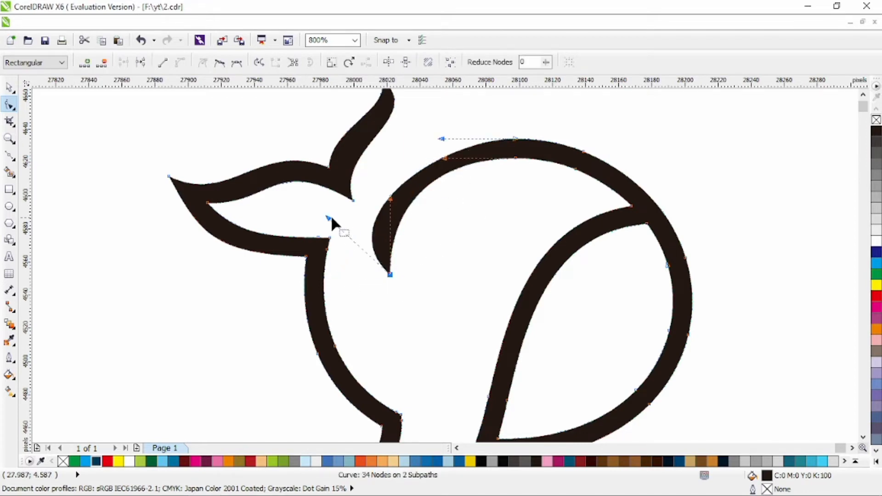
pyautogui.moveTo(330, 216); pyautogui.dragTo(350, 230)
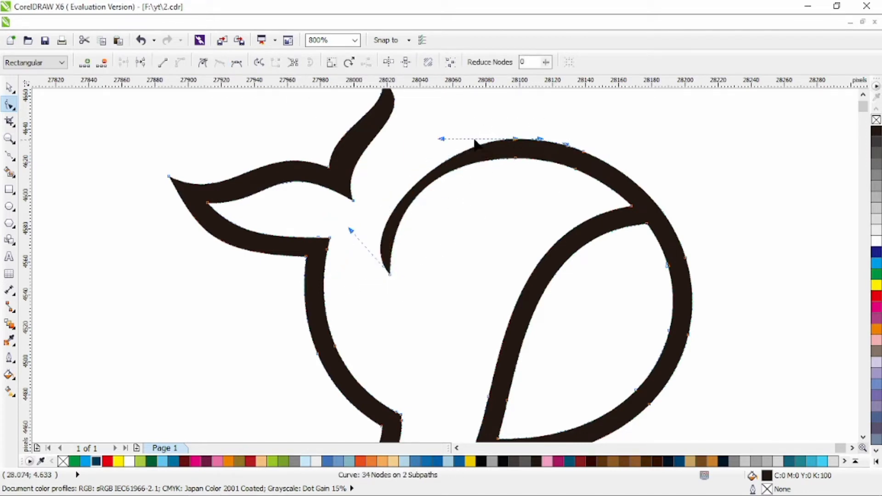
pyautogui.moveTo(441, 138); pyautogui.dragTo(458, 160)
pyautogui.click(389, 274)
pyautogui.scroll(-1, 483, 165)
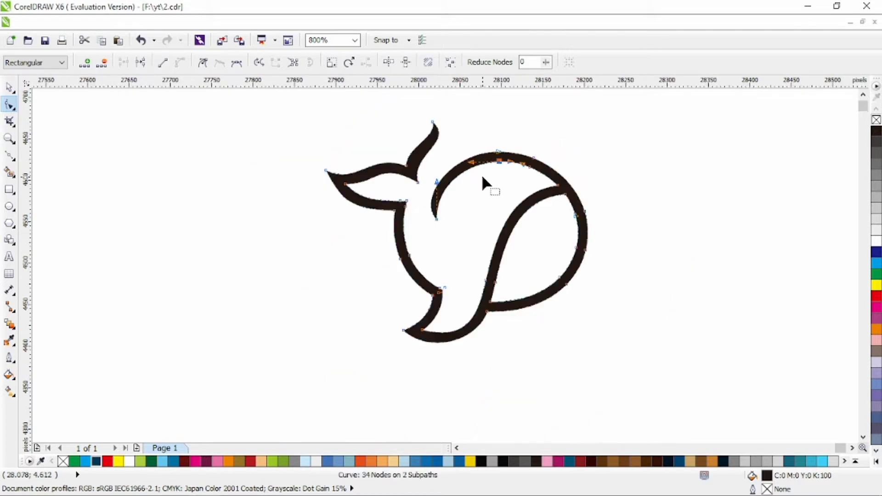
# Draw a small upright oval eye beside the mouth line and merge it with the whale outline as a black shape.
pyautogui.press('F7')
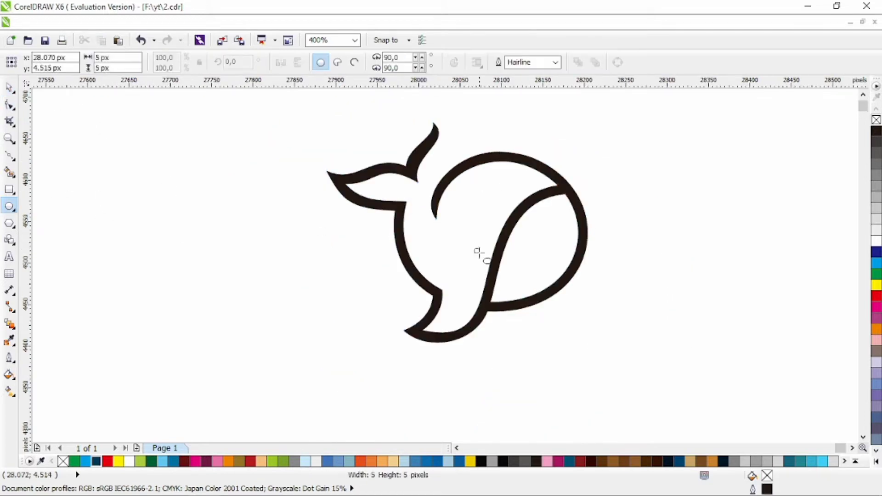
pyautogui.moveTo(486, 265); pyautogui.dragTo(485, 252)
pyautogui.click(8, 88)
pyautogui.click(469, 262)
pyautogui.scroll(1, 468, 261)
pyautogui.keyDown('shift'); pyautogui.click(554, 195); pyautogui.keyUp('shift')
pyautogui.click(388, 63)
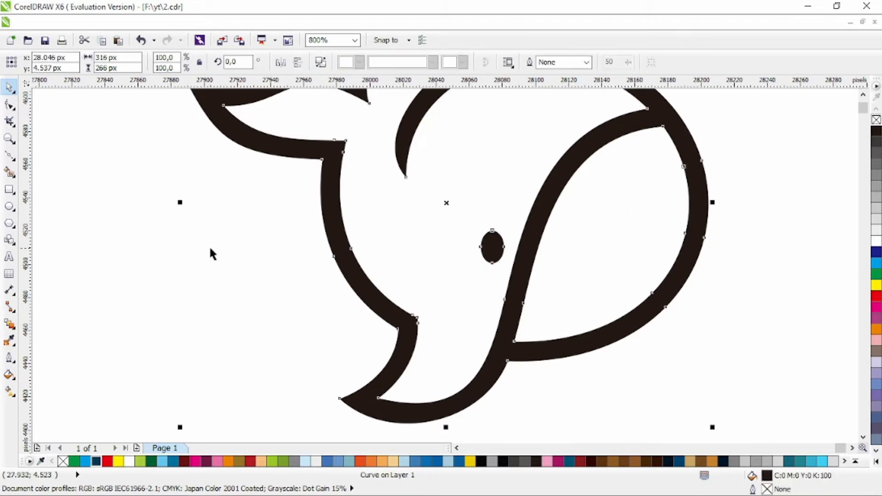
pyautogui.click(211, 253)
# Draw a small triangular fin beneath the whale's belly and bend its sides into curves ending in a point.
pyautogui.scroll(-2, 341, 279)
pyautogui.scroll(1, 406, 271)
pyautogui.click(10, 156)
pyautogui.scroll(1, 412, 337)
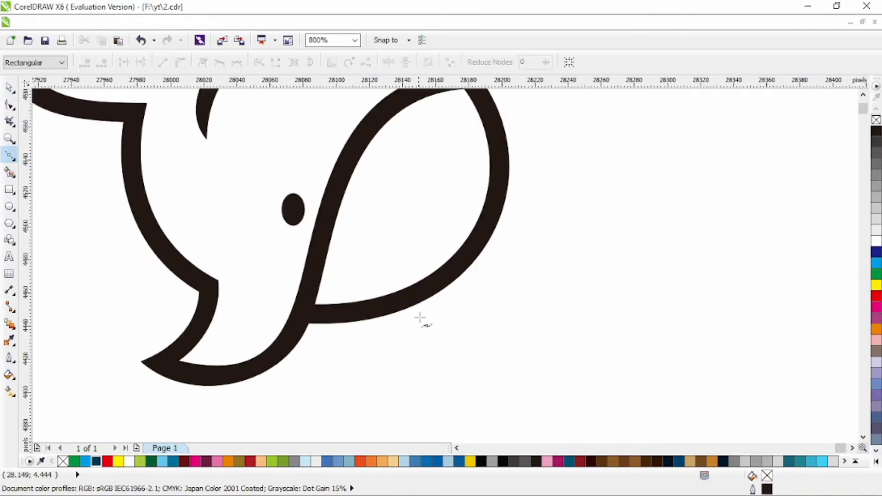
pyautogui.click(437, 284)
pyautogui.click(405, 344)
pyautogui.press('F10')
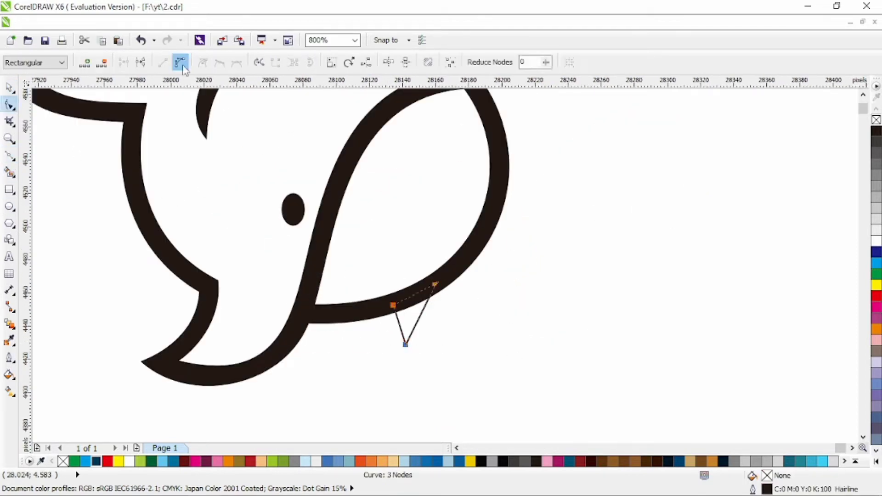
pyautogui.moveTo(420, 316); pyautogui.dragTo(422, 339)
pyautogui.moveTo(437, 309); pyautogui.dragTo(444, 309)
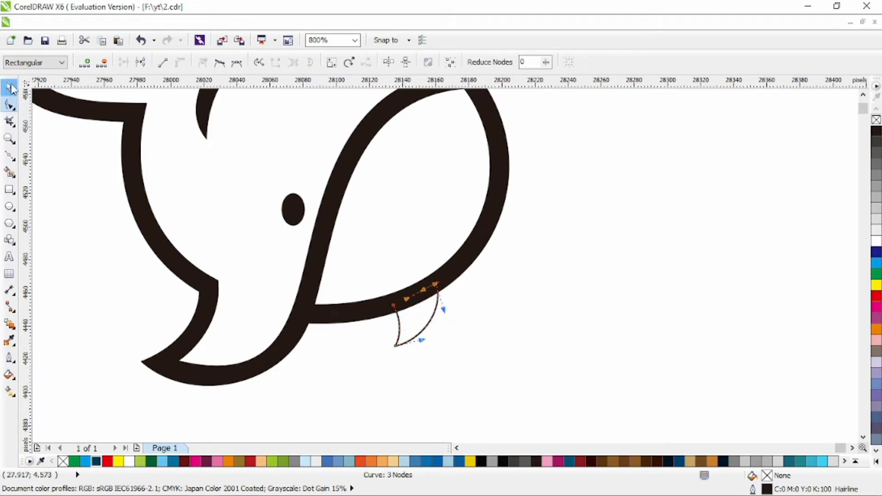
# Weld the small belly fin to the whale outline.
pyautogui.click(8, 87)
pyautogui.keyDown('shift'); pyautogui.click(473, 250); pyautogui.keyUp('shift')
pyautogui.click(399, 62)
pyautogui.click(473, 284)
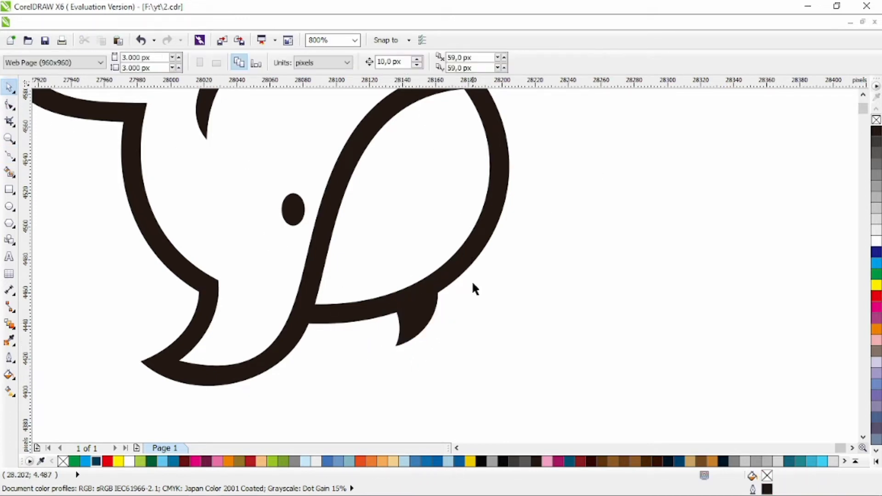
# Adjust the node where the belly fin's outer edge meets the body and bow that edge outward.
pyautogui.click(8, 109)
pyautogui.click(436, 307)
pyautogui.doubleClick(391, 303)
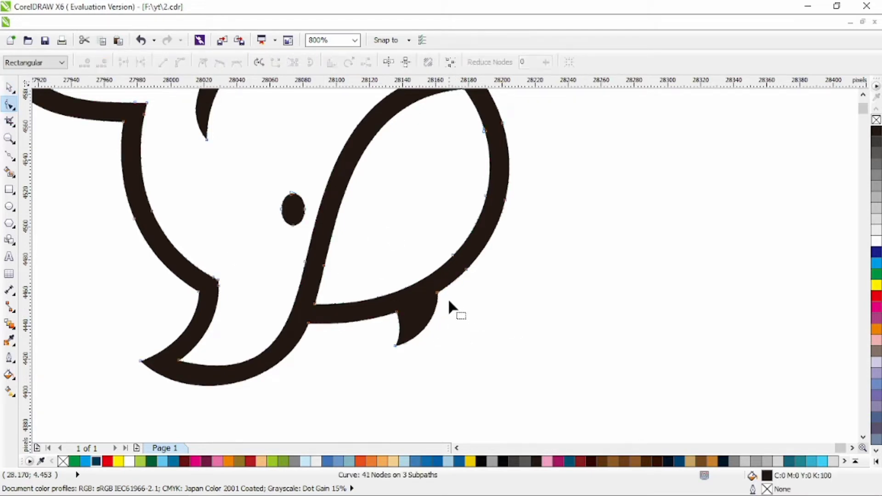
pyautogui.click(438, 294)
pyautogui.press('Delete')
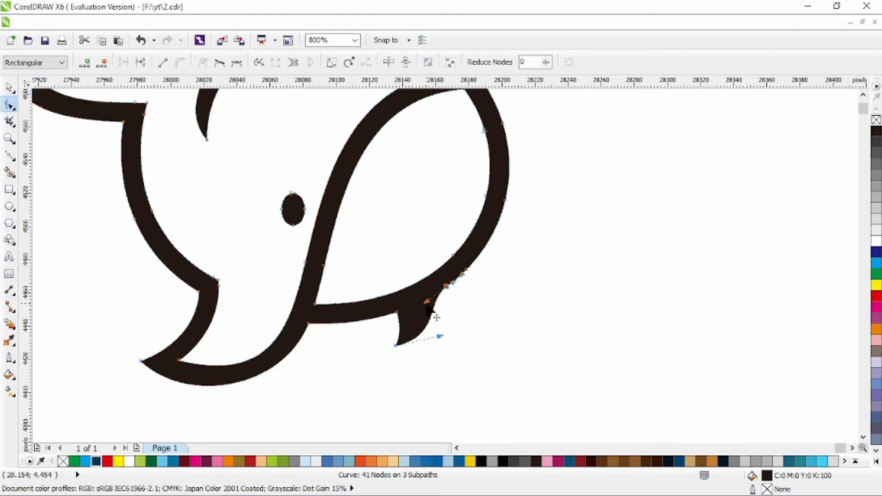
pyautogui.moveTo(427, 303); pyautogui.dragTo(451, 304)
pyautogui.scroll(-1, 450, 304)
pyautogui.press('space')
pyautogui.click(293, 223)
# Start a straight-sided body shape from the left tail lobe through the notch, right lobe and back line's end to the mouth line's upper end.
pyautogui.scroll(1, 293, 224)
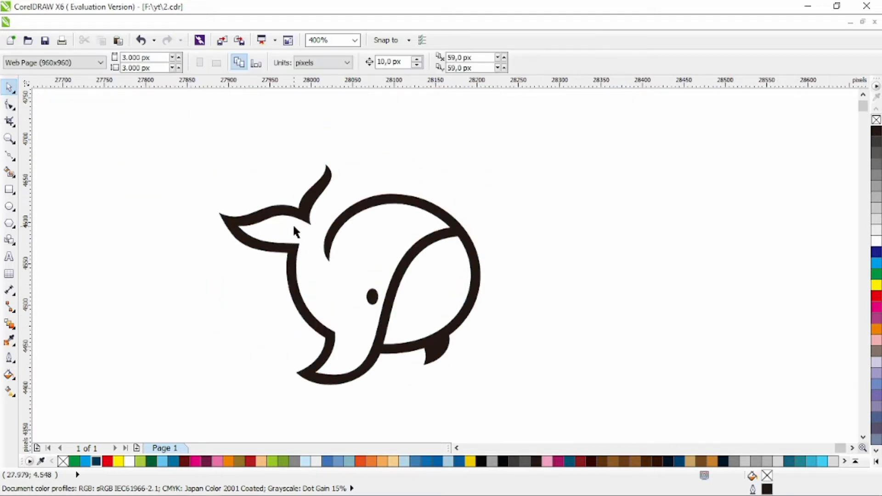
pyautogui.click(10, 156)
pyautogui.scroll(1, 257, 230)
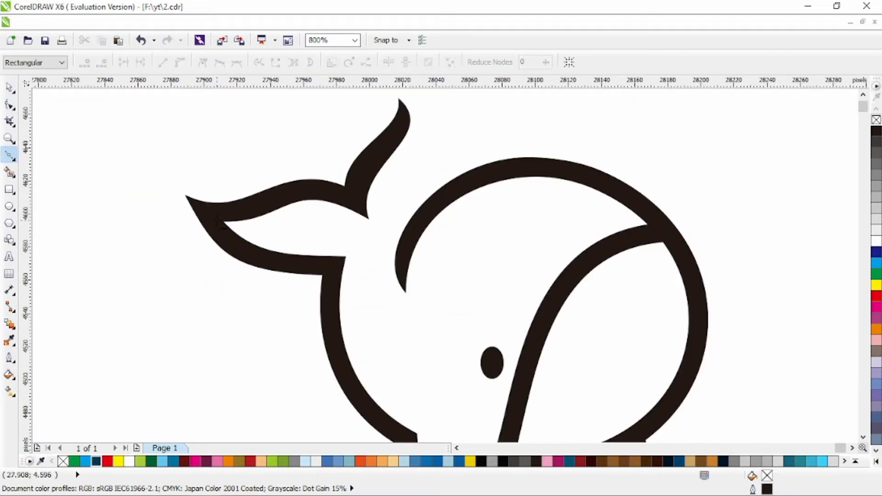
pyautogui.click(377, 230)
pyautogui.click(398, 167)
pyautogui.click(418, 274)
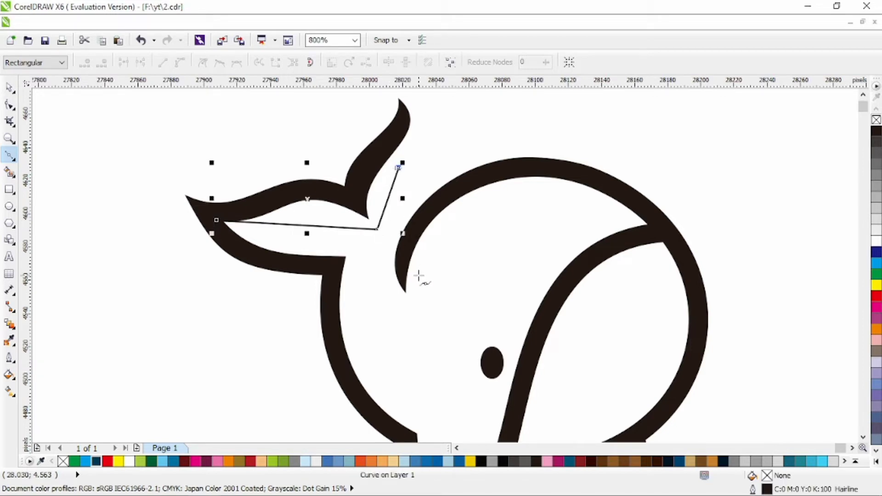
pyautogui.click(639, 234)
# Continue the body shape through the large fin's tip, fin corner and tail base, and close it at the left tail lobe.
pyautogui.scroll(-1, 615, 251)
pyautogui.scroll(1, 572, 319)
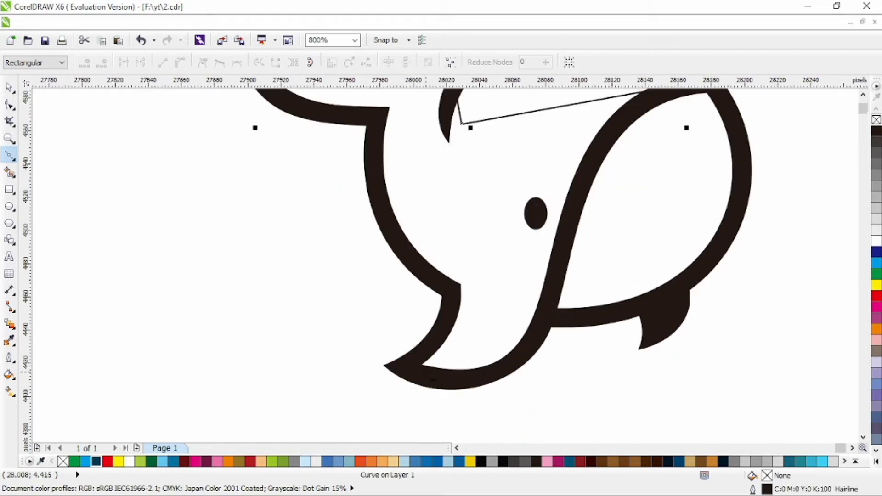
pyautogui.click(420, 374)
pyautogui.click(455, 288)
pyautogui.scroll(3, 432, 265)
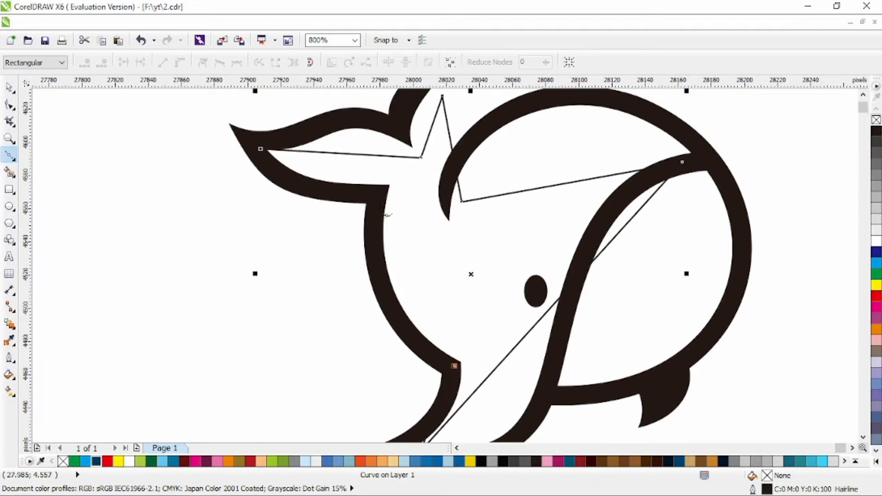
pyautogui.click(377, 193)
pyautogui.click(261, 149)
# Convert all segments of the body shape to curves and bend the segment between tail base and fin along the outline.
pyautogui.press('F10')
pyautogui.hotkey('ctrl', 'a')
pyautogui.click(180, 62)
pyautogui.scroll(-3, 405, 289)
pyautogui.moveTo(418, 246); pyautogui.dragTo(386, 257)
# Bend the body shape's long segment so it follows the large fin's lower edge and the mouth line.
pyautogui.scroll(-2, 439, 382)
pyautogui.moveTo(421, 386); pyautogui.dragTo(623, 345)
pyautogui.scroll(2, 708, 186)
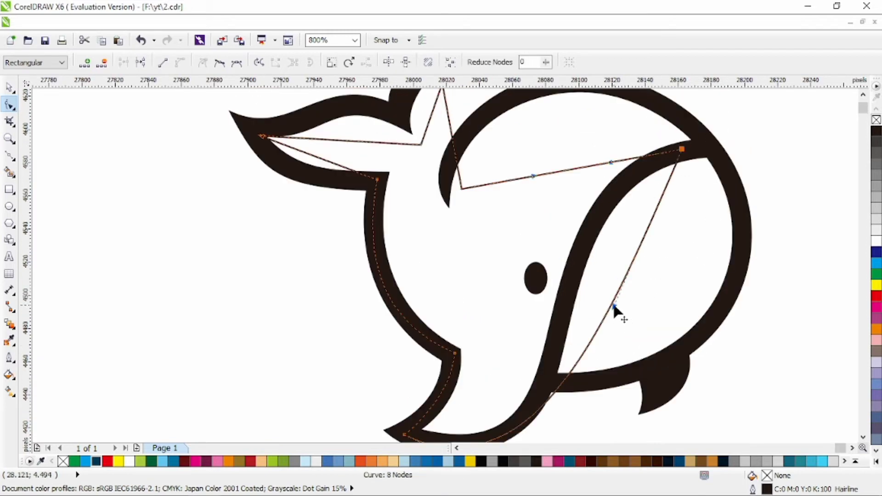
pyautogui.moveTo(614, 307); pyautogui.dragTo(544, 174)
pyautogui.scroll(-2, 524, 211)
pyautogui.scroll(-1, 551, 340)
pyautogui.moveTo(548, 394); pyautogui.dragTo(583, 397)
pyautogui.moveTo(549, 234); pyautogui.dragTo(586, 203)
# Arch the body shape's top edge inside the back line, move its corner onto the line's tip, and curve the right tail lobe.
pyautogui.scroll(2, 593, 202)
pyautogui.moveTo(527, 182); pyautogui.dragTo(562, 185)
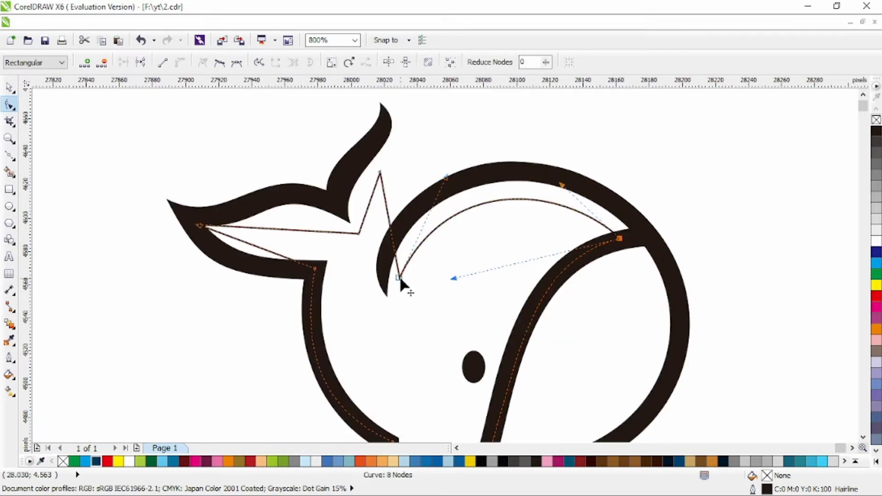
pyautogui.moveTo(400, 278); pyautogui.dragTo(386, 274)
pyautogui.moveTo(434, 174); pyautogui.dragTo(437, 171)
pyautogui.moveTo(366, 209)
pyautogui.mouseDown()
pyautogui.moveTo(359, 206)
pyautogui.moveTo(377, 215)
pyautogui.mouseUp()
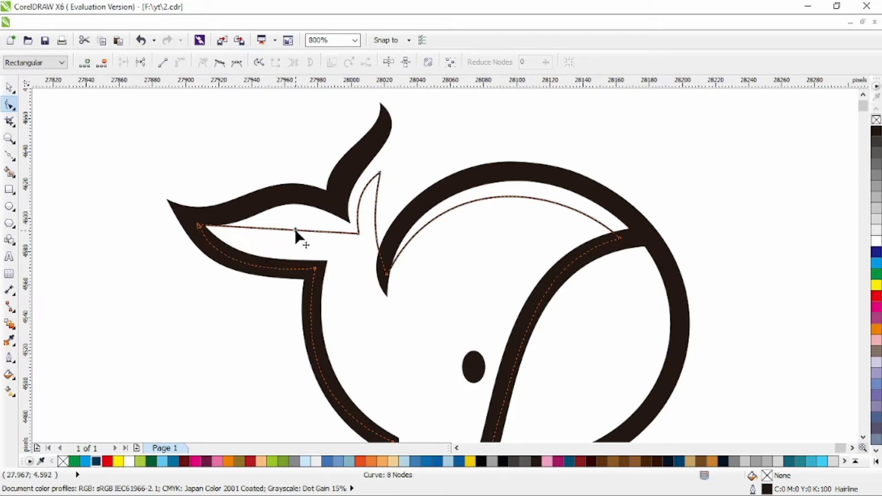
# Curve the body shape's edges inside the left tail lobe, leaving a highlight gap along the top, and lower the notch corner slightly.
pyautogui.moveTo(296, 230); pyautogui.dragTo(259, 214)
pyautogui.moveTo(250, 249); pyautogui.dragTo(247, 251)
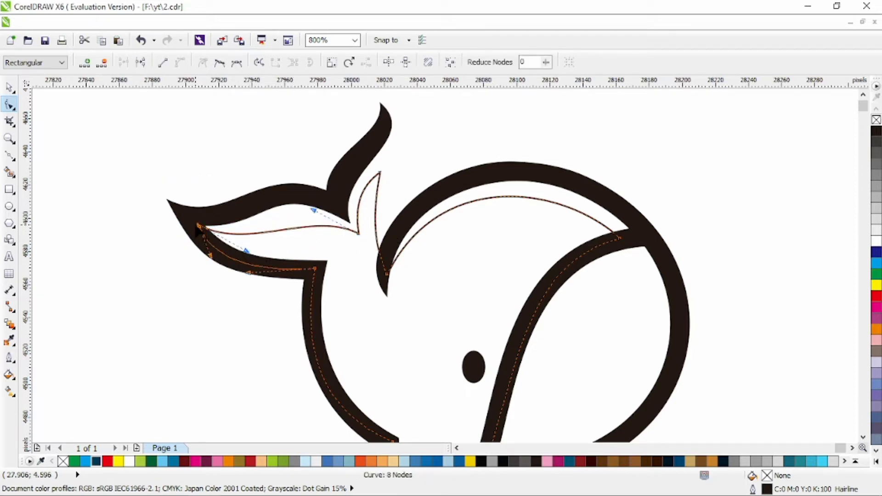
pyautogui.moveTo(199, 226); pyautogui.dragTo(198, 223)
pyautogui.moveTo(314, 210); pyautogui.dragTo(295, 186)
pyautogui.moveTo(358, 233); pyautogui.dragTo(360, 241)
pyautogui.click(10, 89)
pyautogui.scroll(-1, 450, 263)
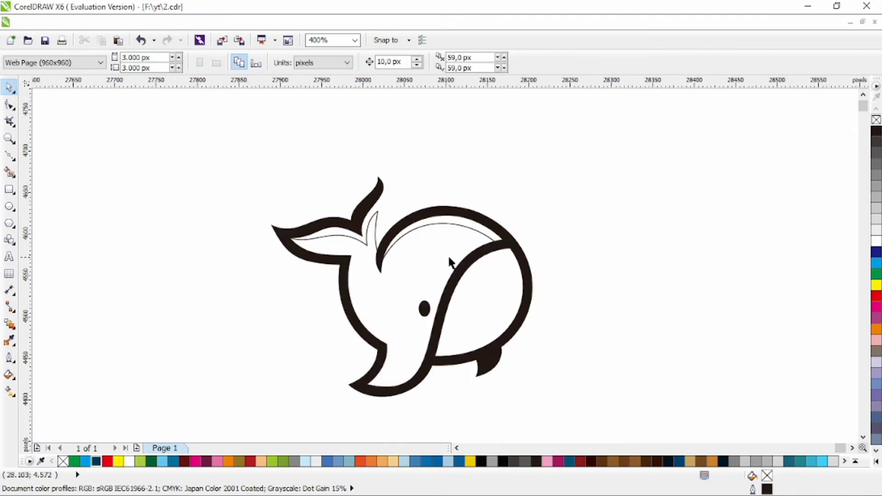
# Draw a closed triangle over the whale's mouth area with its corners on the surrounding outline.
pyautogui.click(9, 157)
pyautogui.scroll(1, 482, 335)
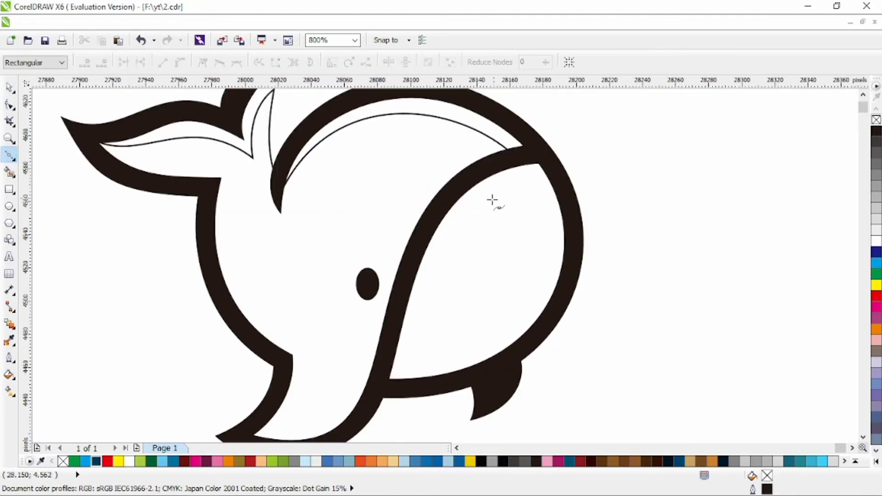
pyautogui.click(381, 384)
pyautogui.click(509, 162)
pyautogui.click(540, 329)
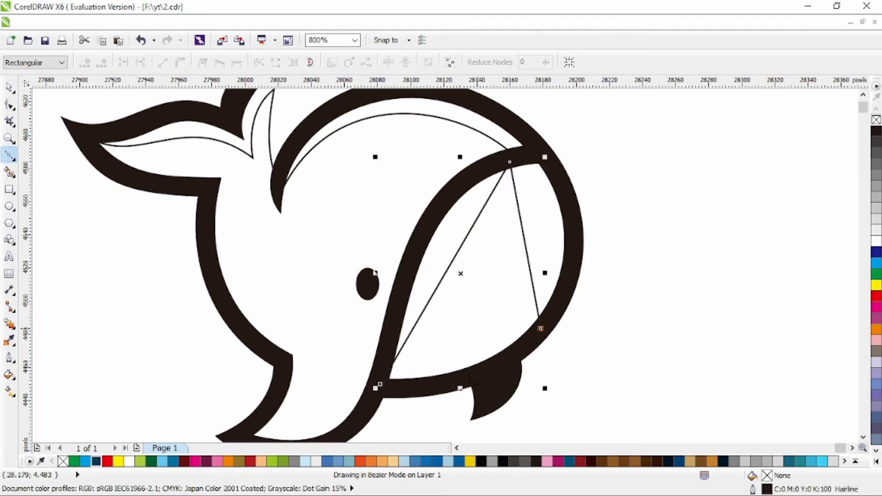
pyautogui.click(381, 384)
# Bend the triangle's sides along the mouth line and lower outline, leaving a crescent gap at the outer edge.
pyautogui.press('F10')
pyautogui.moveTo(457, 260); pyautogui.dragTo(415, 239)
pyautogui.moveTo(527, 246); pyautogui.dragTo(549, 244)
pyautogui.moveTo(470, 355); pyautogui.dragTo(477, 371)
pyautogui.moveTo(510, 161); pyautogui.dragTo(513, 158)
pyautogui.moveTo(552, 209); pyautogui.dragTo(552, 200)
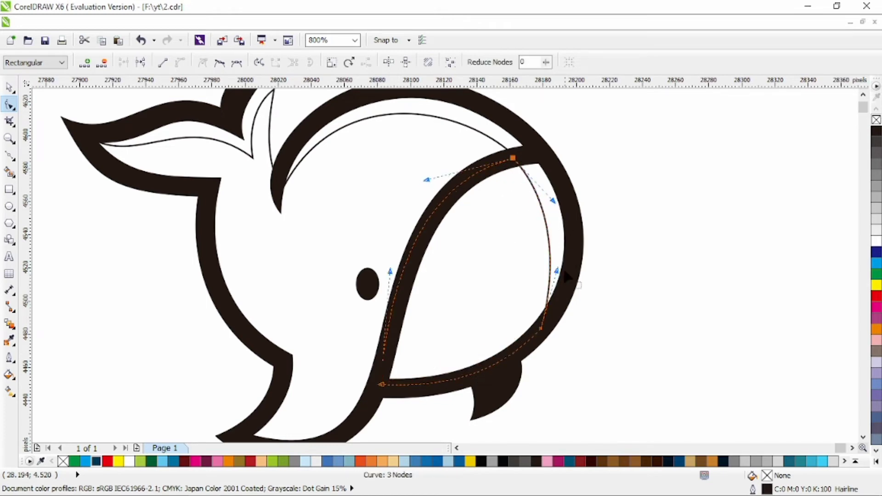
pyautogui.moveTo(557, 272); pyautogui.dragTo(564, 276)
pyautogui.click(12, 89)
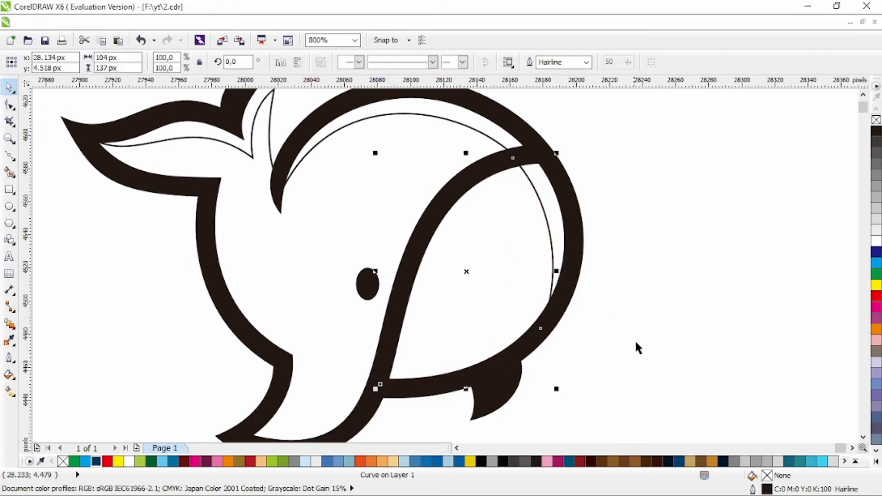
# Fill the mouth area light grey and the body blue (#36B0CF), remove their outlines, and place the body behind the line work.
pyautogui.click(769, 461)
pyautogui.rightClick(876, 120)
pyautogui.click(414, 147)
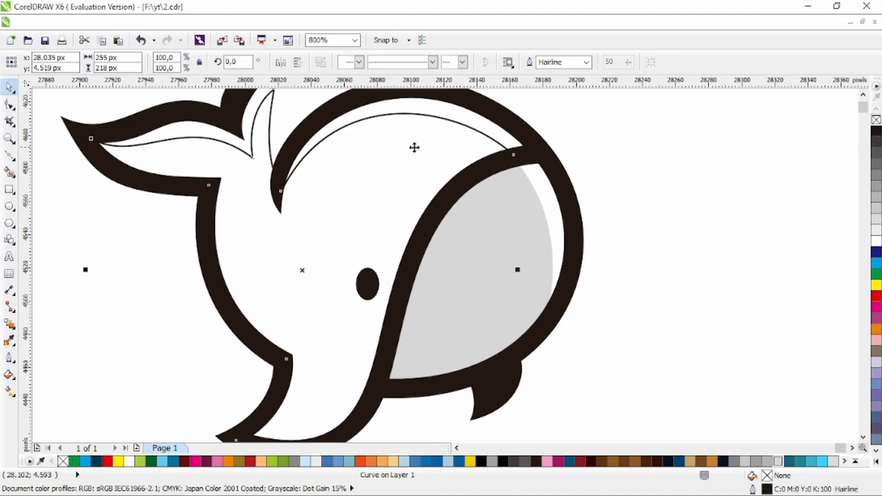
pyautogui.click(800, 461)
pyautogui.click(811, 461)
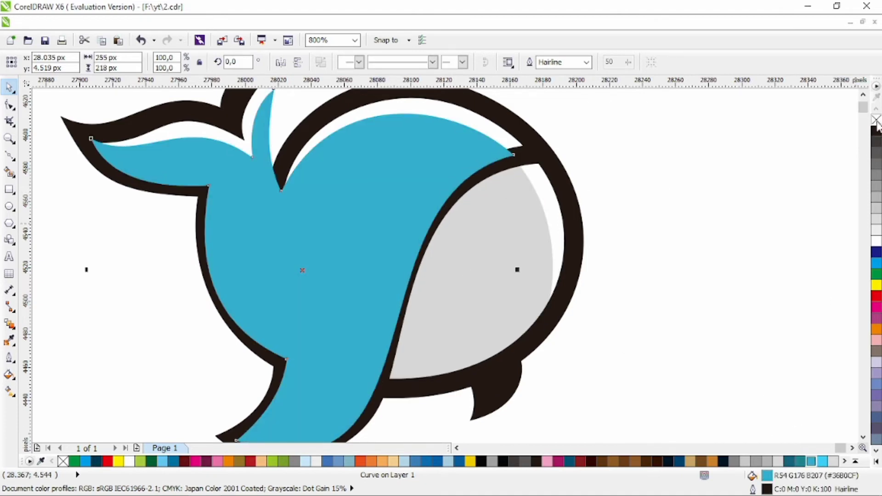
pyautogui.click(697, 216)
# Recolour the whale's line work, including the eye and belly fin, dark navy blue.
pyautogui.click(571, 211)
pyautogui.scroll(-1, 571, 211)
pyautogui.click(96, 461)
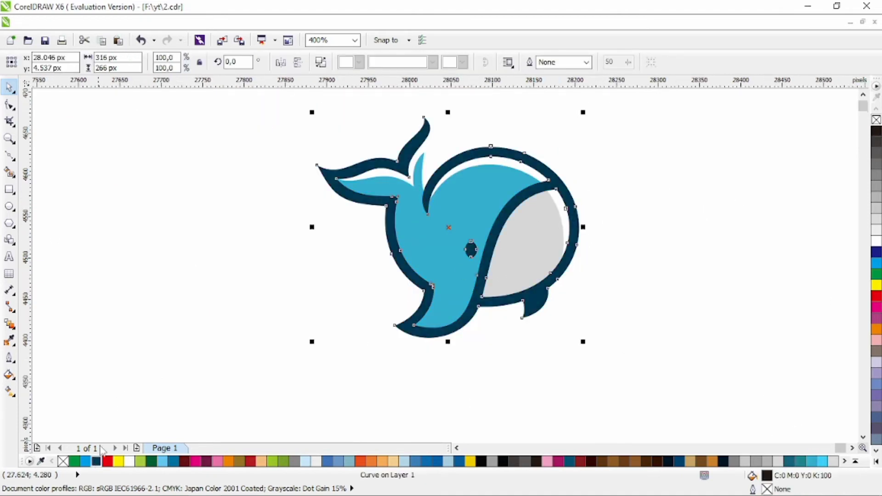
pyautogui.click(230, 391)
pyautogui.scroll(2, 607, 276)
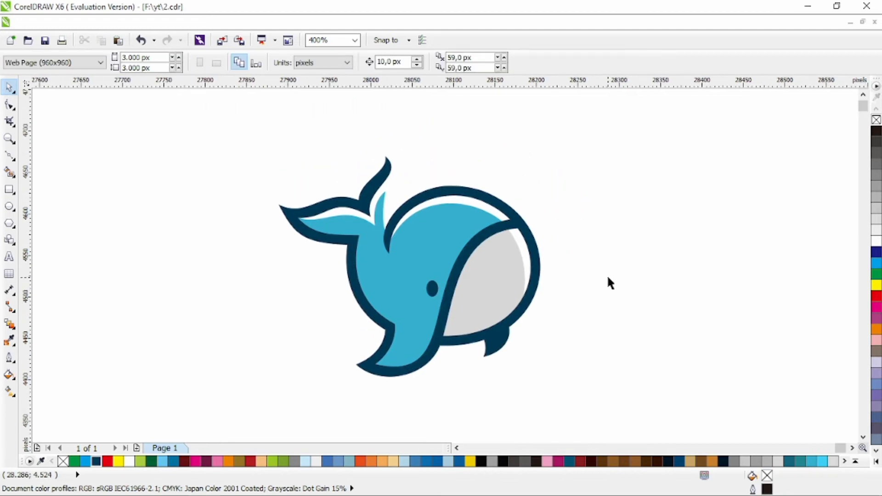
# Group the whale's line work, body and mouth area, and move the group slightly up and to the left.
pyautogui.moveTo(605, 121); pyautogui.dragTo(257, 396)
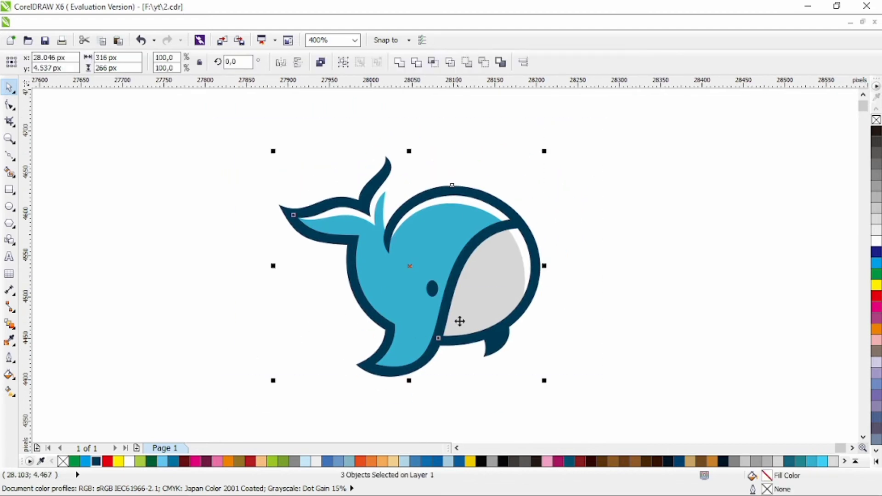
pyautogui.hotkey('ctrl', 'g')
pyautogui.scroll(-1, 488, 278)
pyautogui.moveTo(489, 285); pyautogui.dragTo(479, 263)
pyautogui.click(594, 235)
# Add the artistic text "BLUEWHALE" just below the whale.
pyautogui.click(8, 259)
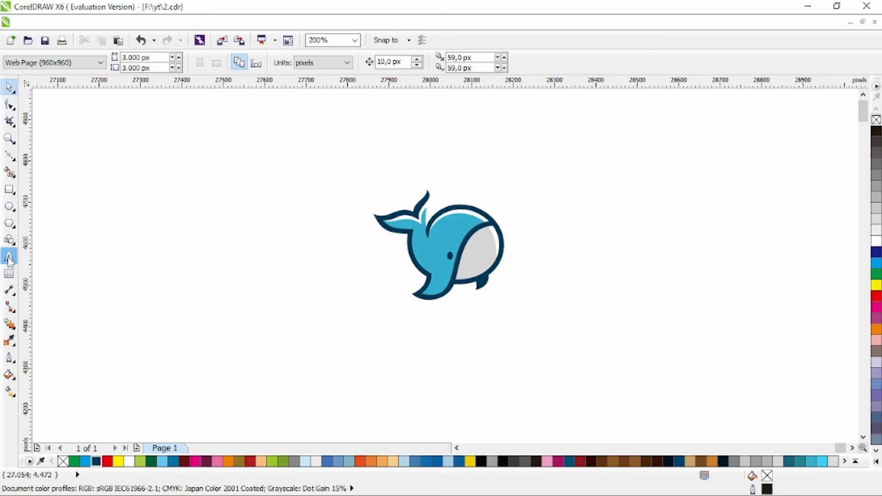
pyautogui.click(372, 332)
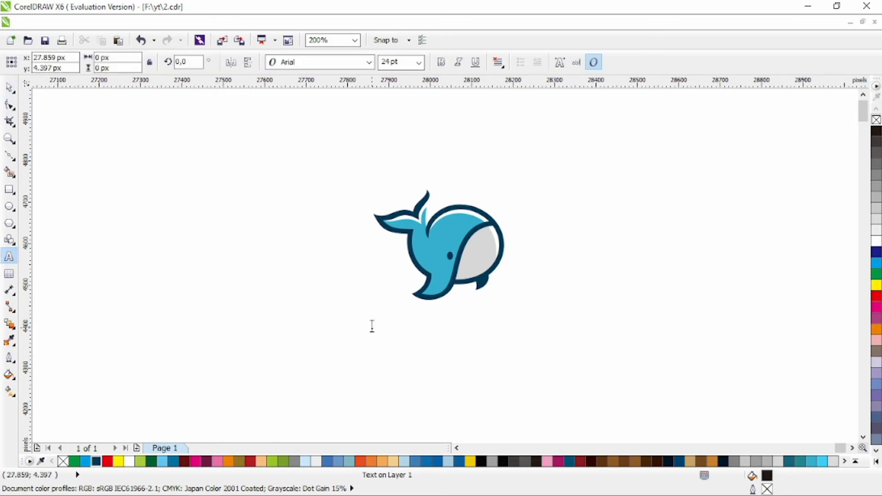
pyautogui.write('BLUEWHALE')
pyautogui.click(9, 87)
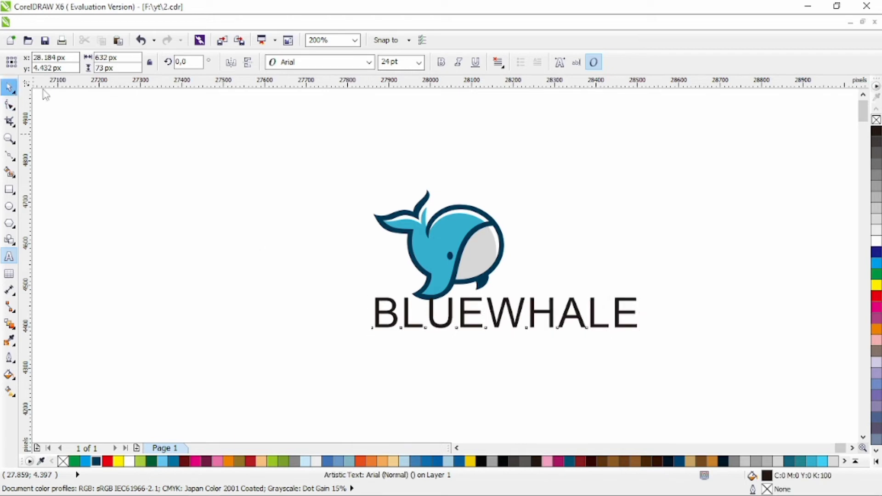
# Set the BLUEWHALE text in Calibri Light and scale it down to about 12 pt.
pyautogui.click(369, 61)
pyautogui.click(295, 87)
pyautogui.moveTo(610, 311); pyautogui.dragTo(488, 313)
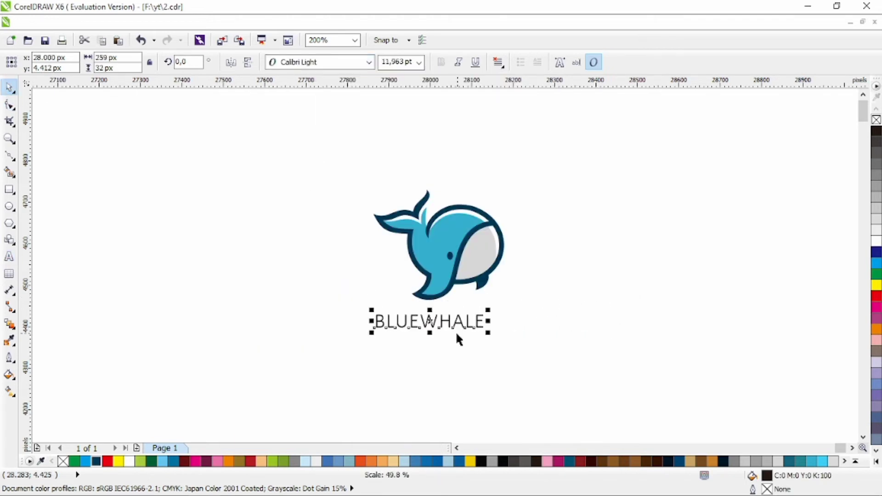
# Format only the WHALE part of the text in bold Calibri.
pyautogui.moveTo(421, 322); pyautogui.dragTo(490, 317)
pyautogui.click(369, 61)
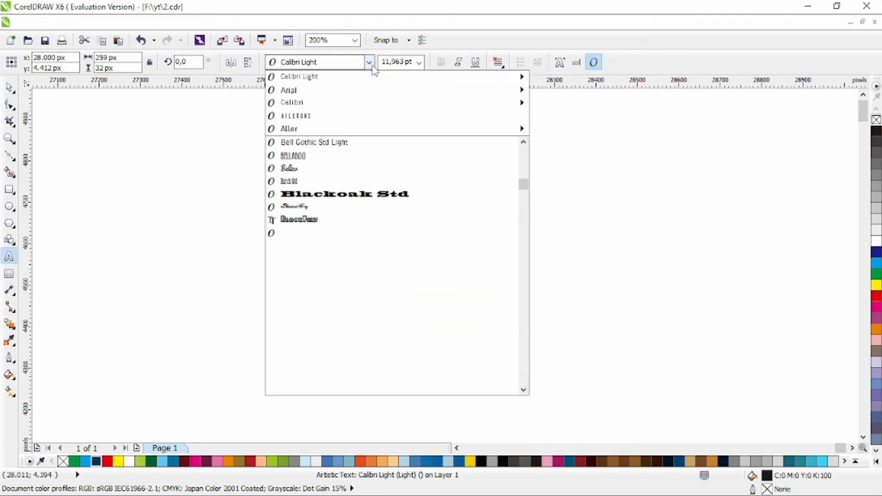
pyautogui.click(294, 102)
pyautogui.hotkey('ctrl', 'b')
# Centre the BLUEWHALE text horizontally under the whale group.
pyautogui.click(8, 86)
pyautogui.click(453, 216)
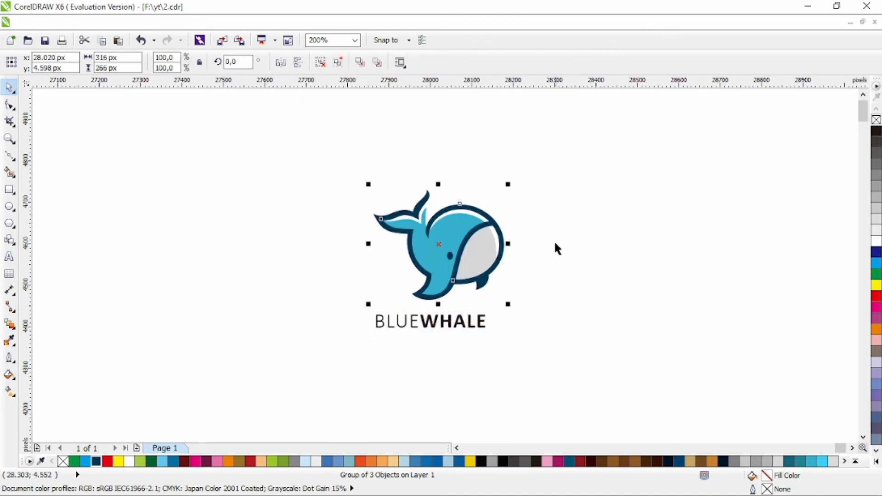
pyautogui.press('c')
pyautogui.click(294, 390)
# Duplicate the BLUEWHALE text directly below itself and replace the copy's wording with "LOGO DESIGN".
pyautogui.moveTo(477, 324); pyautogui.dragTo(471, 343)
pyautogui.rightClick(471, 344)
pyautogui.doubleClick(472, 344)
pyautogui.hotkey('ctrl', 'a')
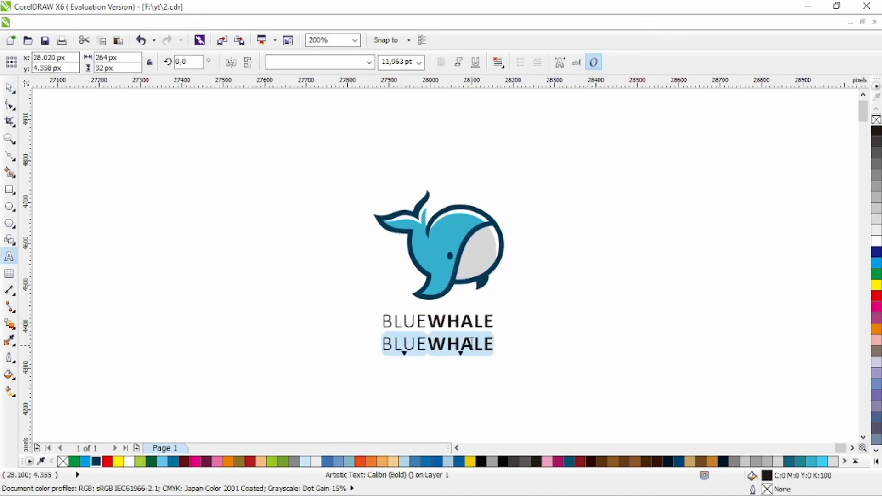
pyautogui.write('LOGO DESIGN')
pyautogui.hotkey('ctrl', 'space')
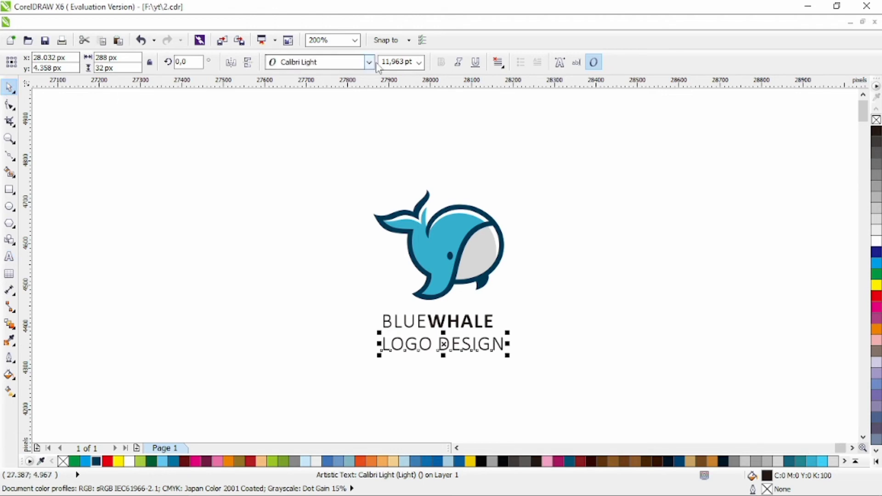
# Set the LOGO DESIGN line in bold Calibri and scale it down to about 3.3 pt.
pyautogui.click(370, 61)
pyautogui.moveTo(343, 92)
pyautogui.click(542, 113)
pyautogui.moveTo(512, 355); pyautogui.dragTo(413, 356)
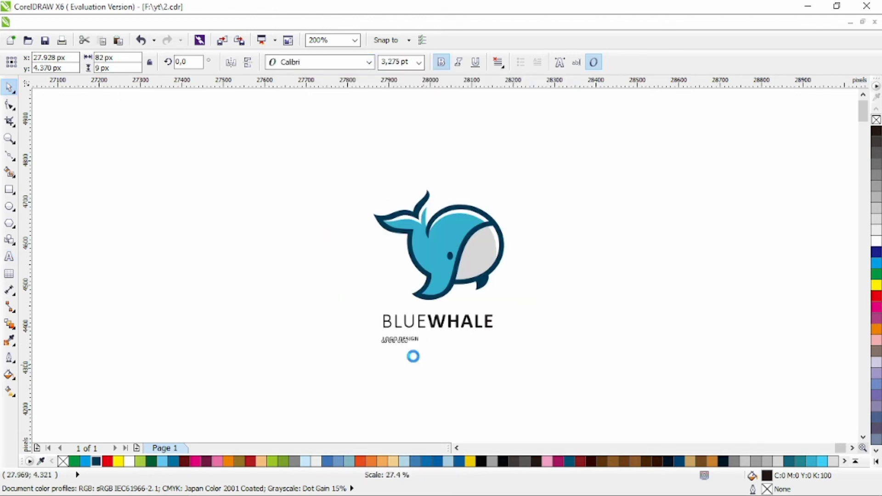
# Widen the letter spacing of LOGO DESIGN and centre the whale and both text lines horizontally with each other.
pyautogui.press('F10')
pyautogui.click(9, 87)
pyautogui.moveTo(313, 154); pyautogui.dragTo(575, 369)
pyautogui.press('c')
pyautogui.click(574, 369)
# Recolour both text lines dark navy blue to match the whale's line work.
pyautogui.scroll(1, 462, 321)
pyautogui.click(474, 355)
pyautogui.moveTo(566, 282); pyautogui.dragTo(265, 381)
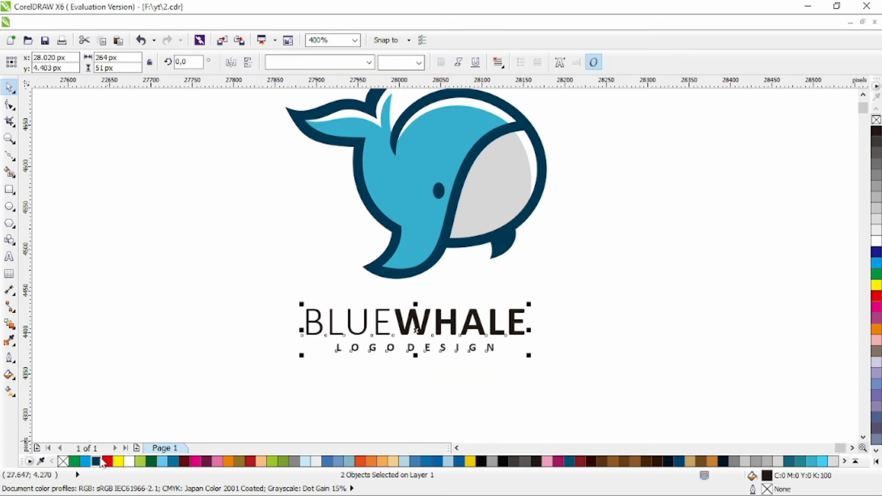
pyautogui.click(96, 461)
pyautogui.press('Escape')
# Delete the surplus nodes on the line work beside the inner corner where the lower body outline meets the front fin.
pyautogui.scroll(2, 448, 239)
pyautogui.scroll(2, 291, 258)
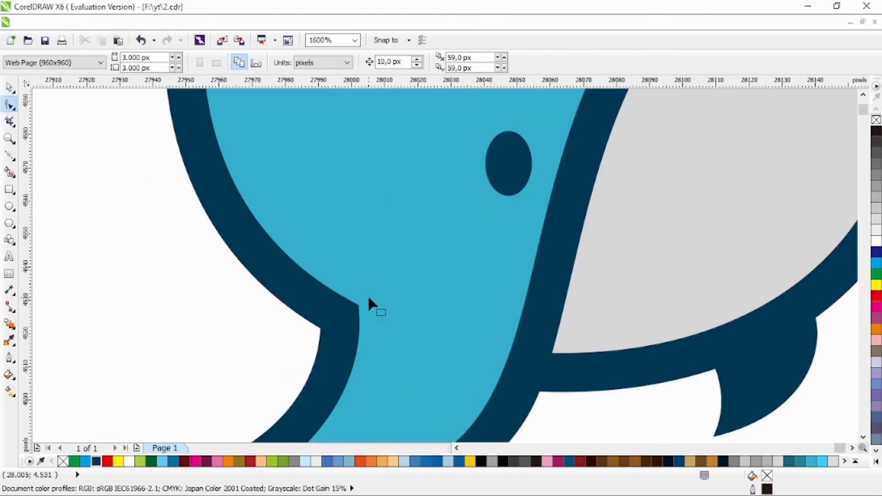
pyautogui.click(360, 305)
pyautogui.click(375, 306)
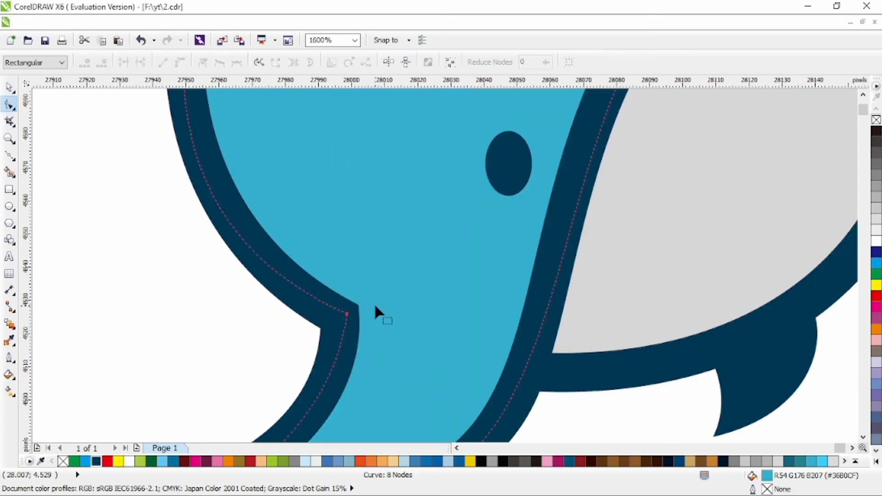
pyautogui.click(354, 311)
pyautogui.click(358, 304)
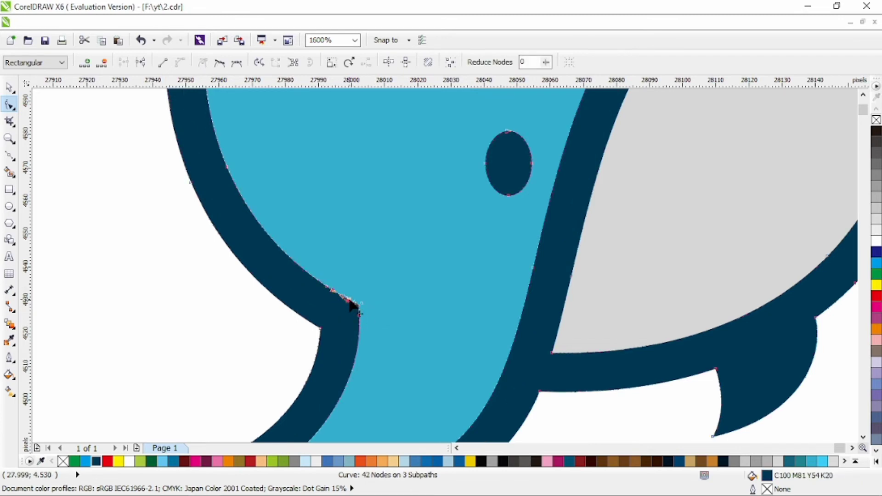
pyautogui.press('Delete')
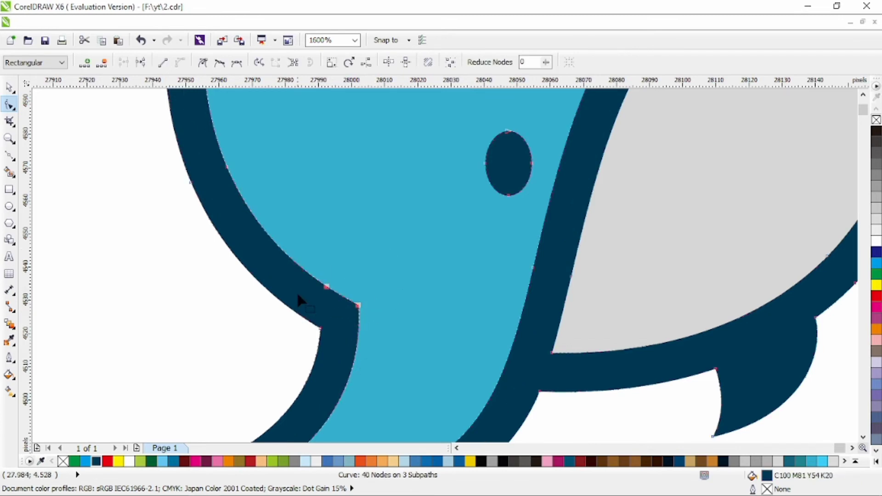
# Add a node on the front fin's inner edge and pull the inner corner up into a pointed tip.
pyautogui.moveTo(359, 316); pyautogui.dragTo(351, 369)
pyautogui.doubleClick(349, 371)
pyautogui.moveTo(359, 309); pyautogui.dragTo(373, 265)
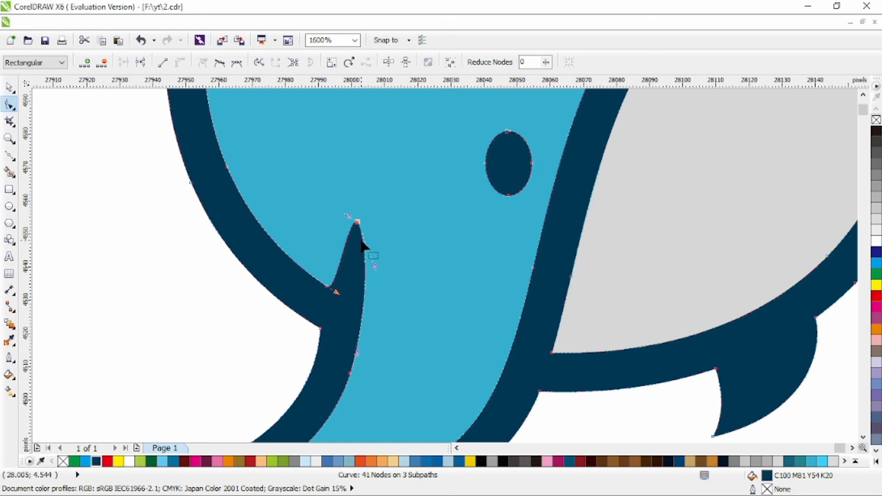
# Add a node on the body outline's inner edge beside the fin tip and shape a small notch there.
pyautogui.doubleClick(311, 275)
pyautogui.click(311, 276)
pyautogui.moveTo(327, 286)
pyautogui.mouseDown()
pyautogui.moveTo(324, 303)
pyautogui.moveTo(319, 270)
pyautogui.mouseUp()
pyautogui.moveTo(281, 242); pyautogui.dragTo(281, 250)
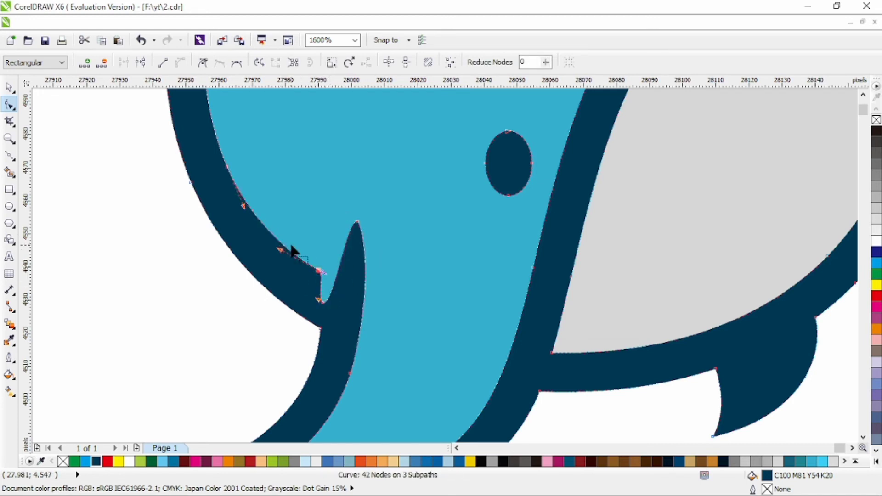
pyautogui.scroll(-1, 291, 247)
pyautogui.scroll(1, 299, 274)
pyautogui.moveTo(314, 276); pyautogui.dragTo(315, 273)
pyautogui.click(10, 87)
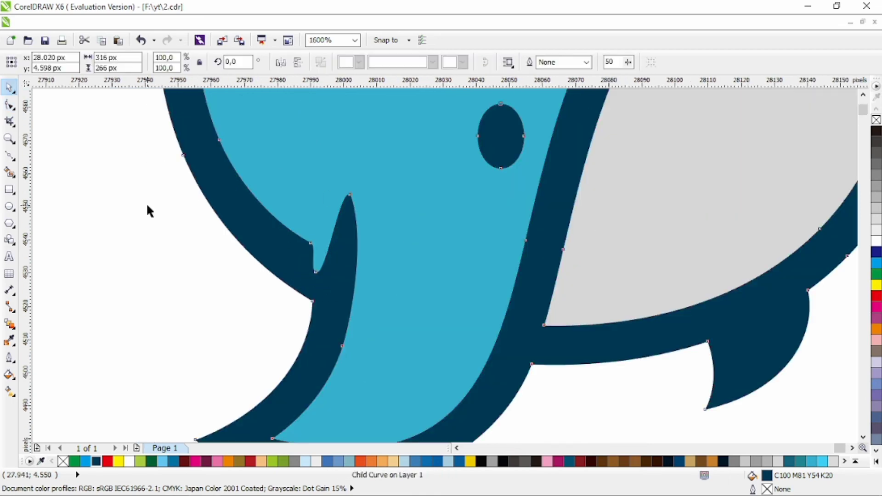
pyautogui.click(148, 209)
# Rework the nodes around the inner corner where tail meets body, removing close ones and adding one on each side.
pyautogui.scroll(-2, 374, 231)
pyautogui.scroll(1, 561, 253)
pyautogui.scroll(2, 335, 192)
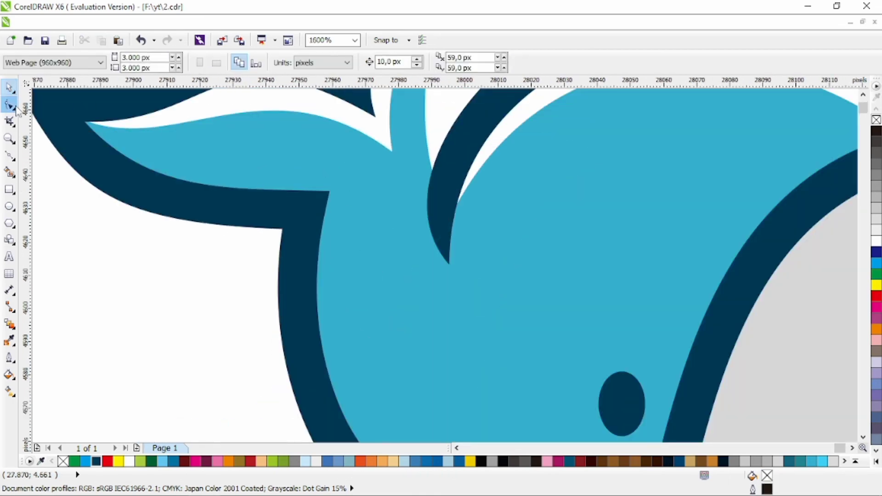
pyautogui.press('F10')
pyautogui.click(321, 197)
pyautogui.doubleClick(288, 190)
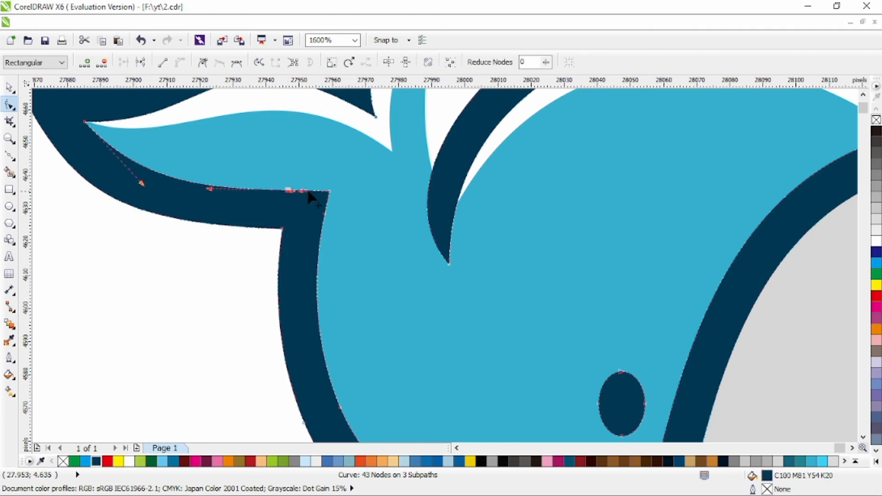
pyautogui.doubleClick(306, 191)
pyautogui.doubleClick(324, 213)
pyautogui.moveTo(359, 170); pyautogui.dragTo(267, 233)
pyautogui.doubleClick(319, 250)
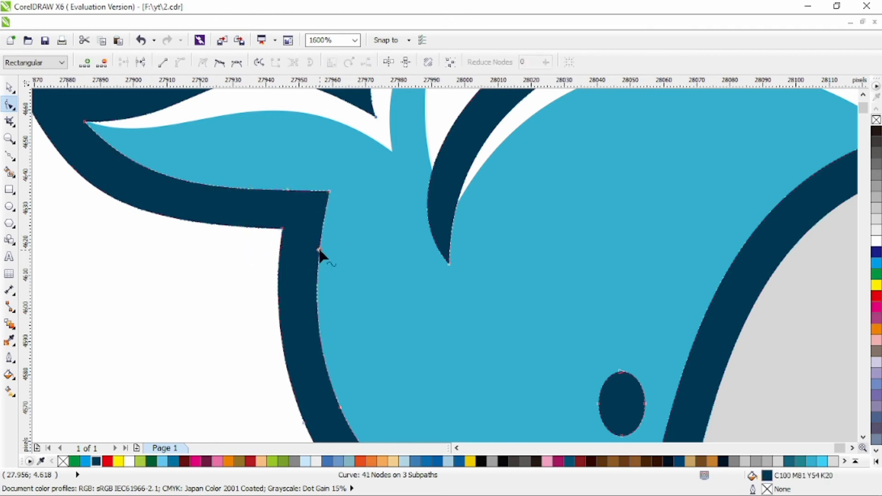
# Make the nodes around the tail-body corner cusps and pull the corner up into a pointed tip.
pyautogui.moveTo(349, 173); pyautogui.dragTo(271, 250)
pyautogui.click(204, 62)
pyautogui.press('Escape')
pyautogui.moveTo(323, 198); pyautogui.dragTo(342, 153)
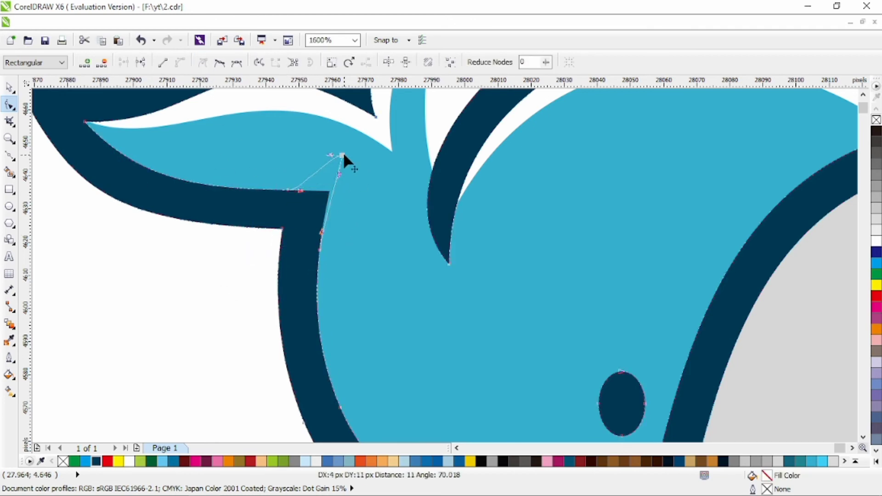
# Add a node on the tail's lower inner edge and form a small cusped notch beside the new tip.
pyautogui.doubleClick(267, 189)
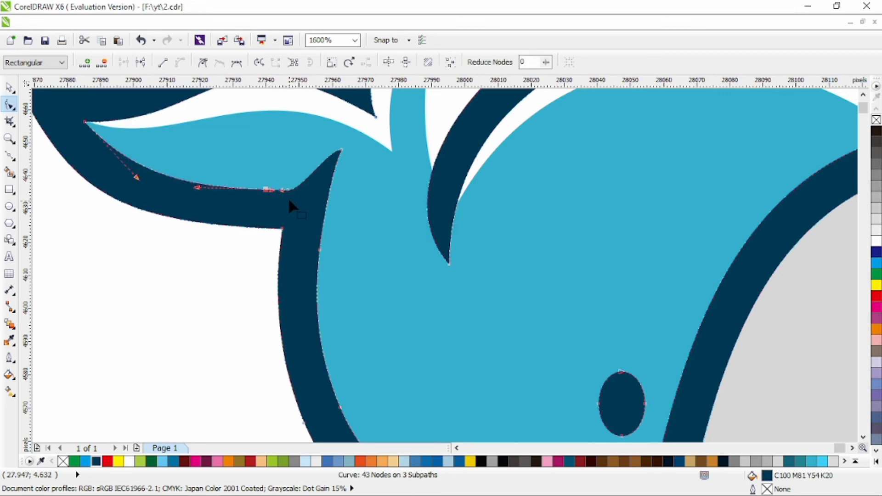
pyautogui.moveTo(250, 189); pyautogui.dragTo(285, 201)
pyautogui.click(204, 64)
pyautogui.moveTo(268, 189); pyautogui.dragTo(303, 173)
pyautogui.click(286, 201)
pyautogui.scroll(-2, 303, 173)
pyautogui.press('space')
pyautogui.click(145, 184)
pyautogui.hscroll(3, 533, 248)
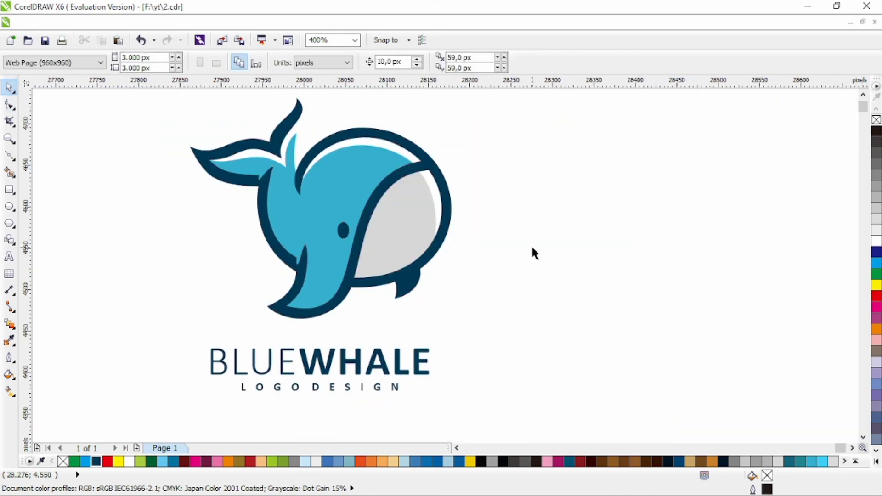